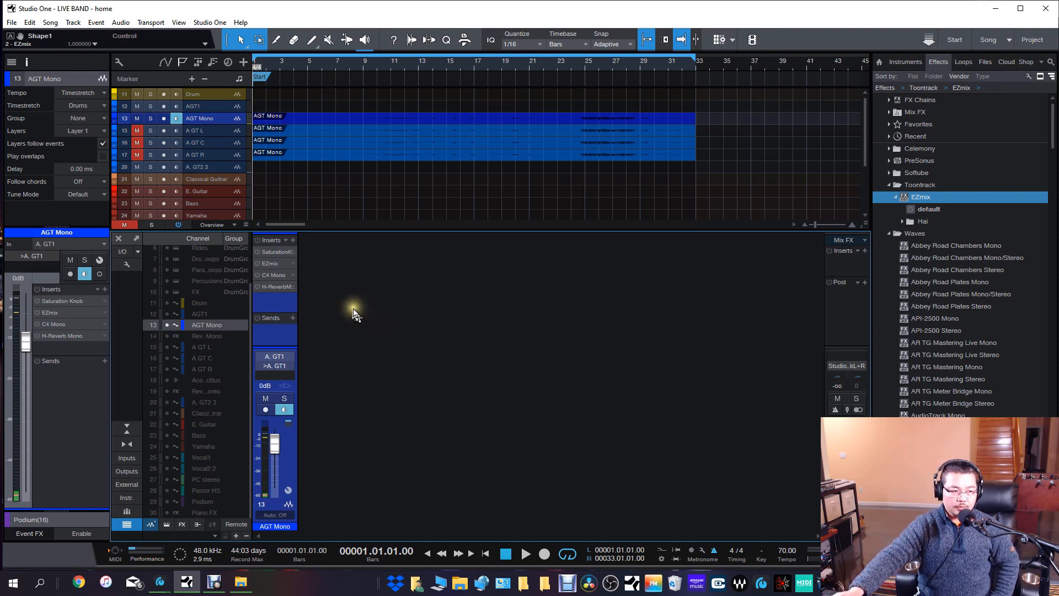
Open the Saturation Knob insert of the AGT Mono channel, reposition its window and play the song with the effect inactive.
left_click(275, 253)
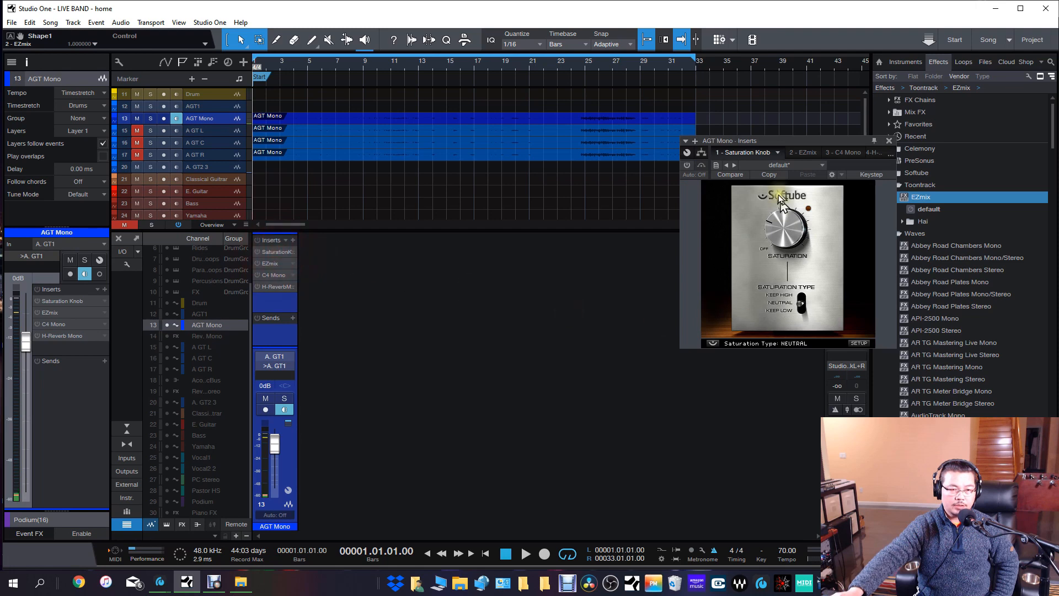
left_click_drag(781, 138, 599, 254)
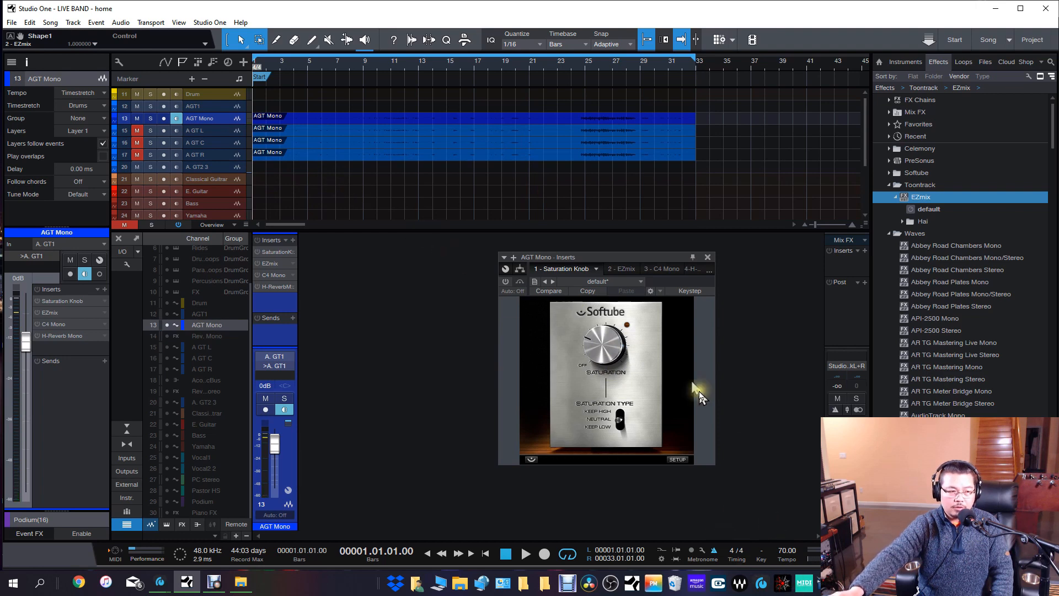
mouse_move(602, 355)
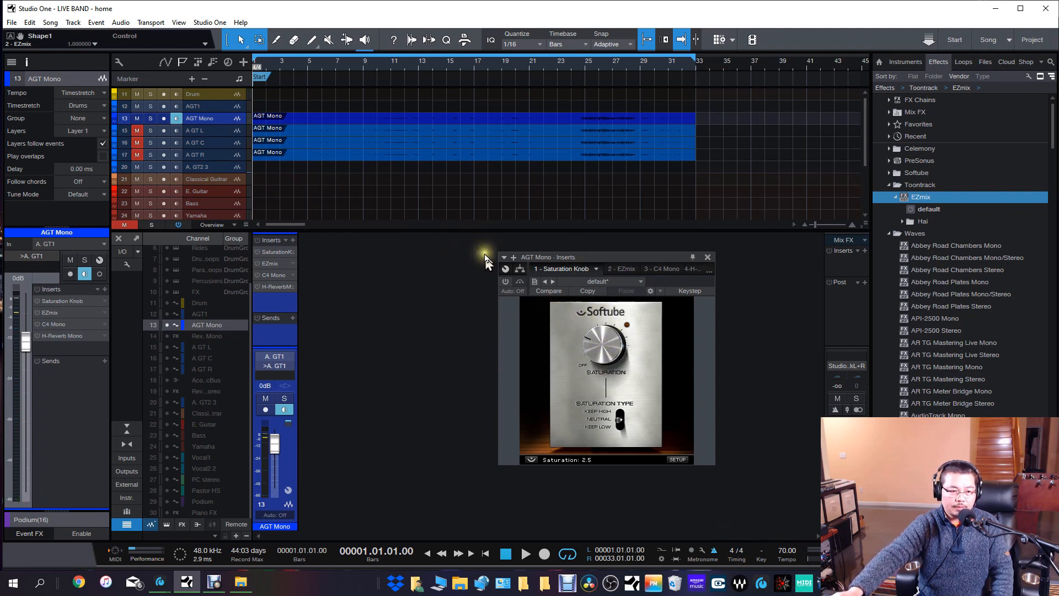
key("space")
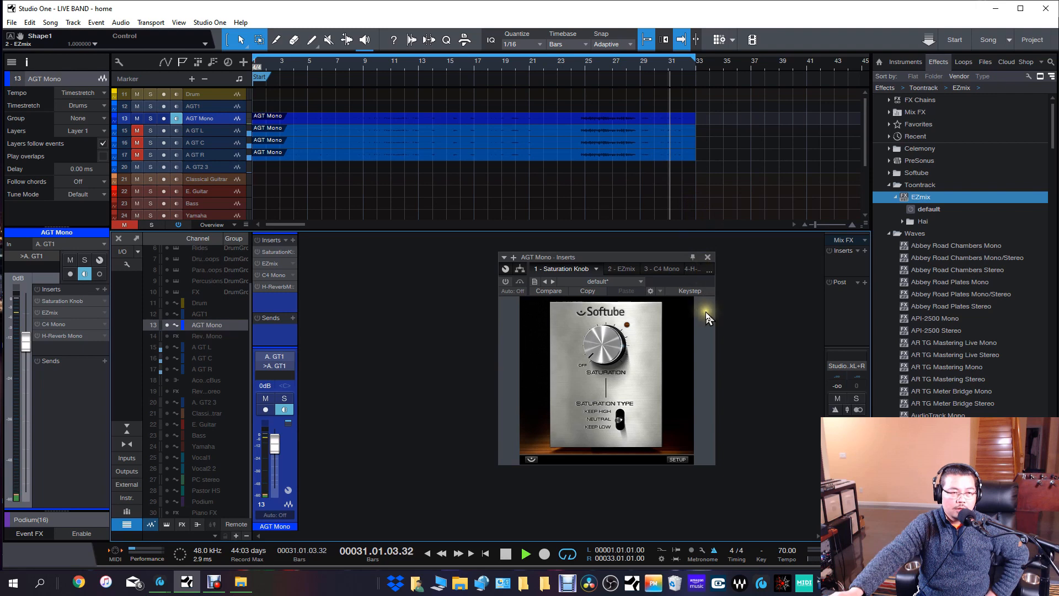
left_click(522, 553)
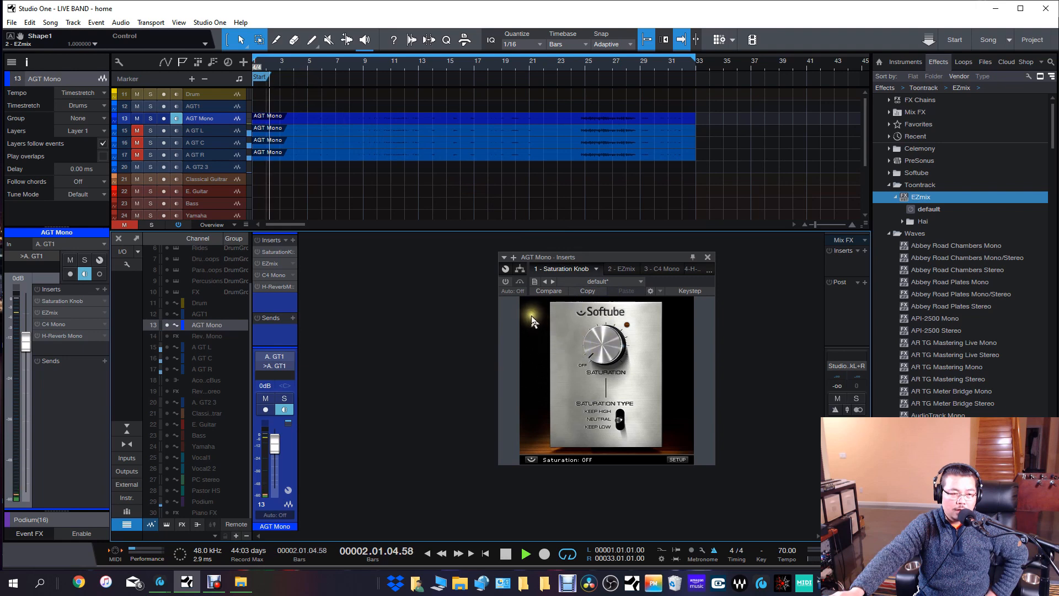
Activate Saturation Knob on AGT Mono and set its saturation to about 2.7 during playback.
left_click(506, 282)
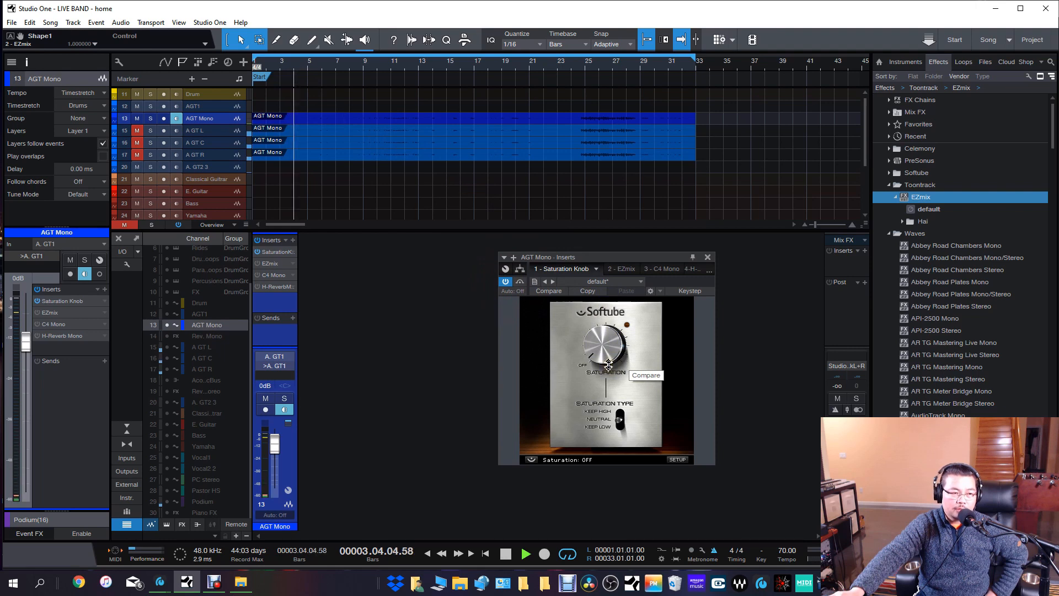
left_click_drag(609, 363, 604, 318)
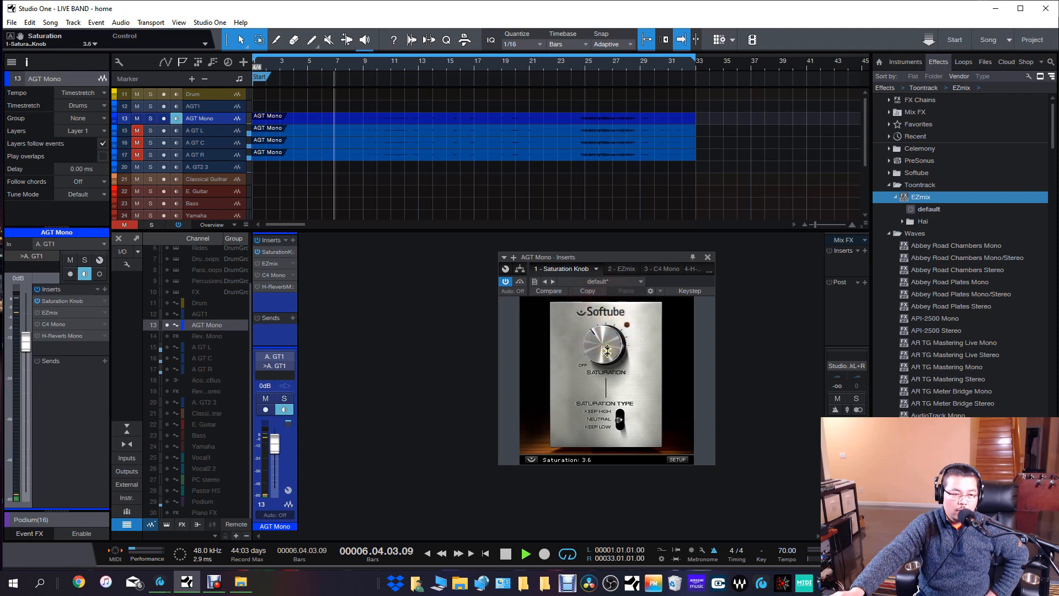
left_click_drag(607, 342, 613, 374)
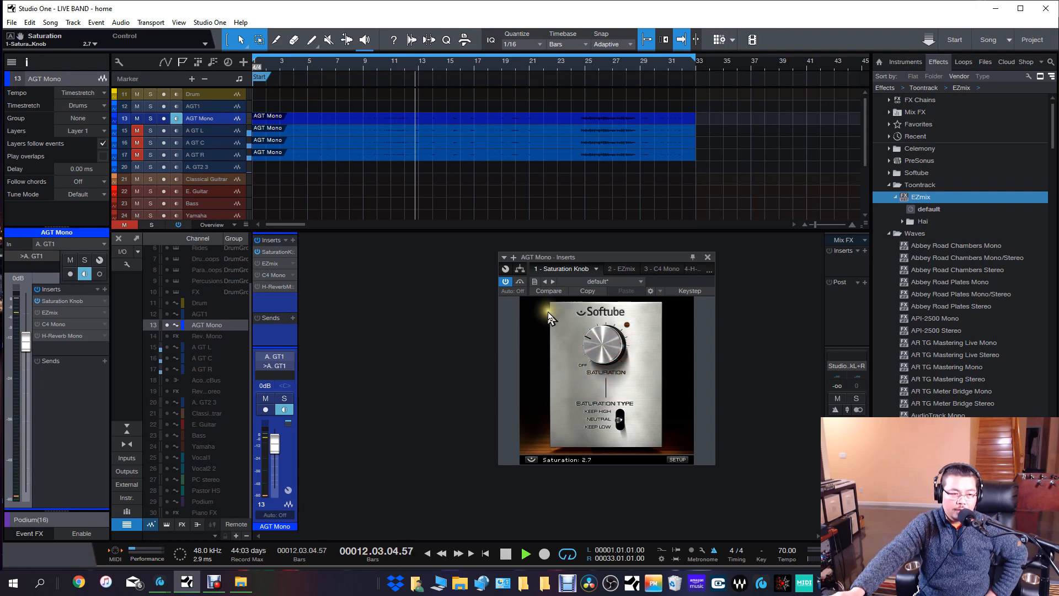
Compare AGT Mono with and without Saturation Knob, leave the effect active, then stop playback and close its window.
left_click(507, 282)
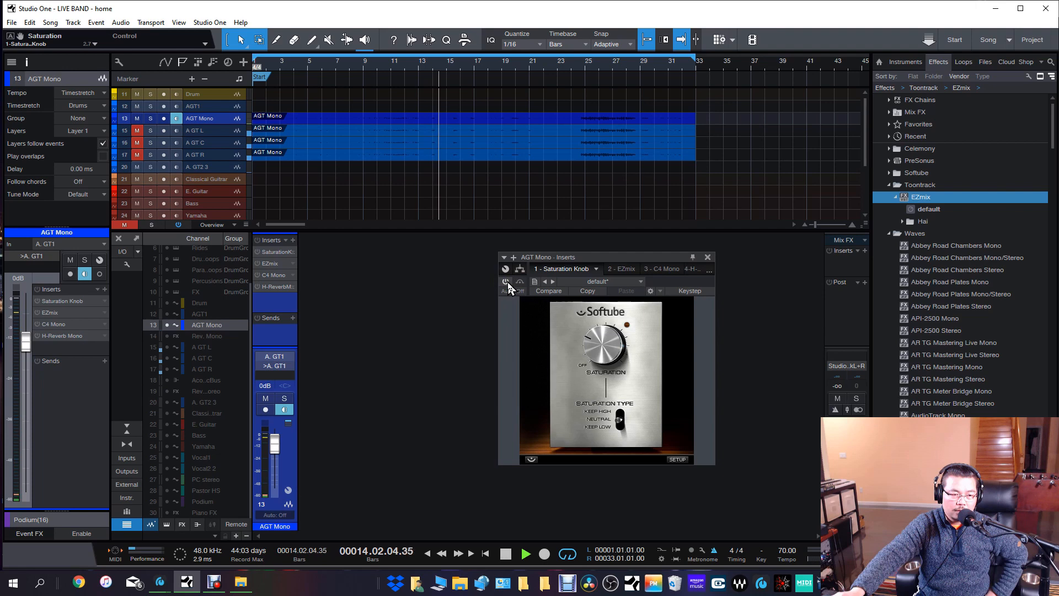
left_click(507, 282)
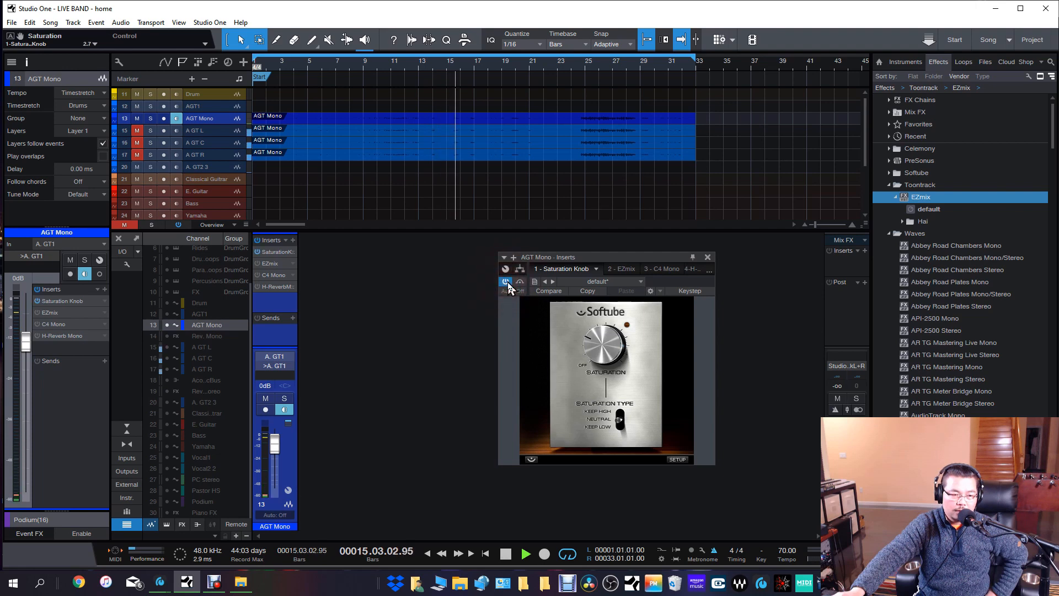
left_click(506, 282)
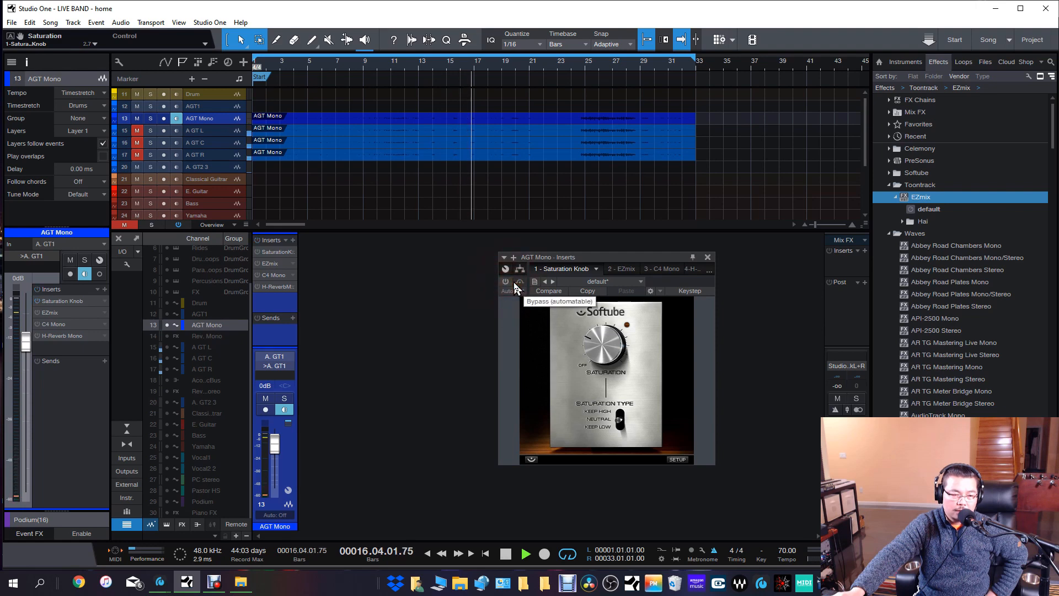
left_click(504, 280)
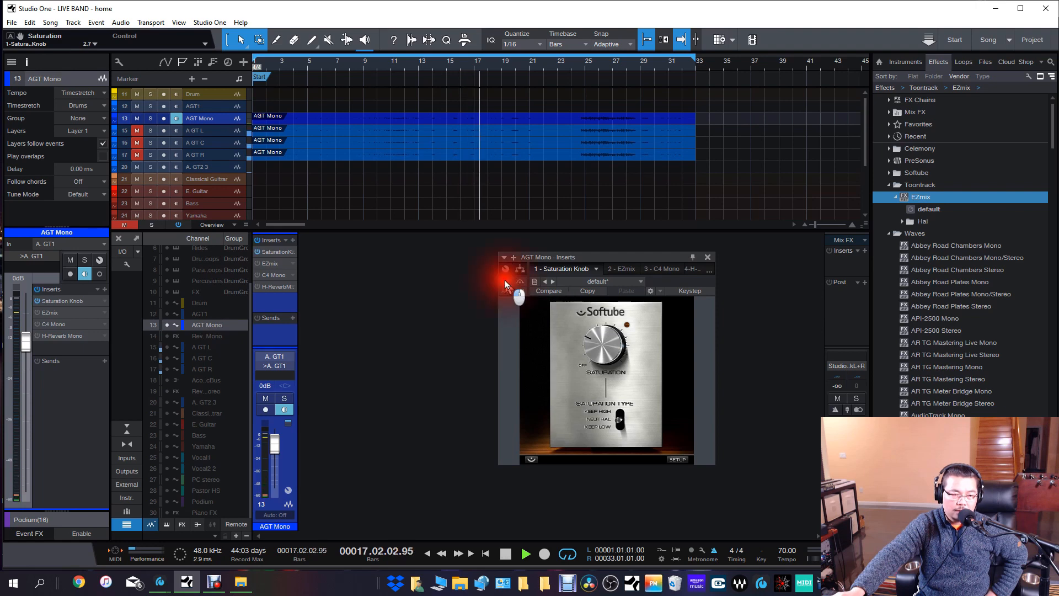
left_click(505, 282)
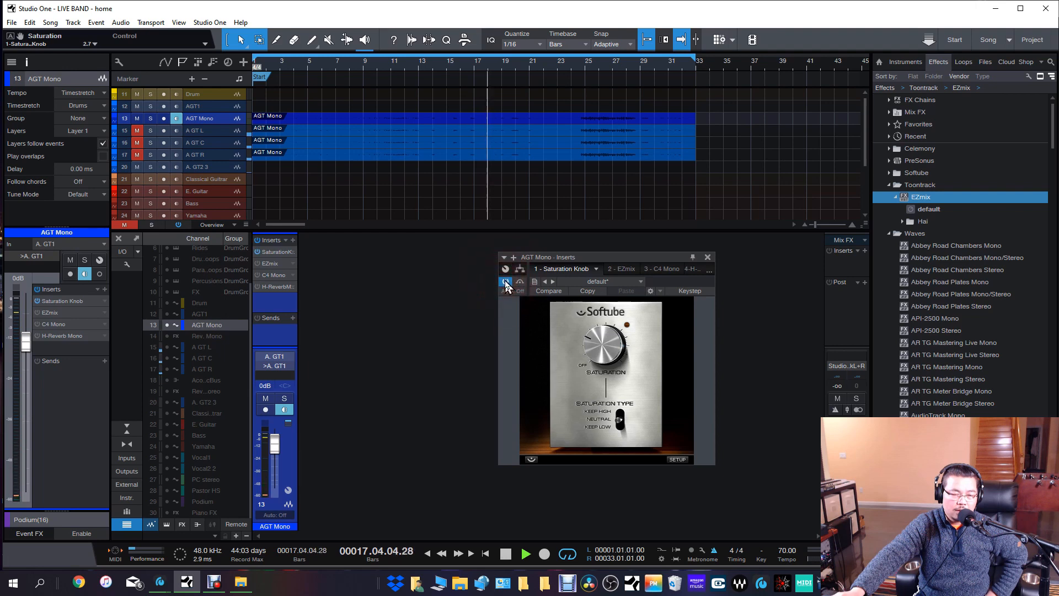
left_click(506, 282)
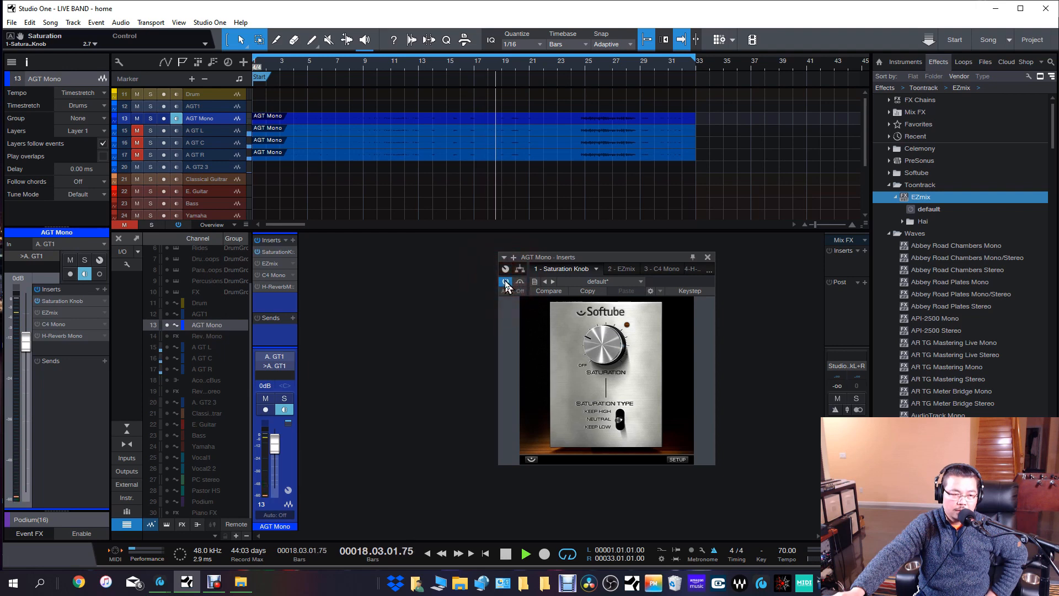
left_click(506, 282)
left_click(506, 282)
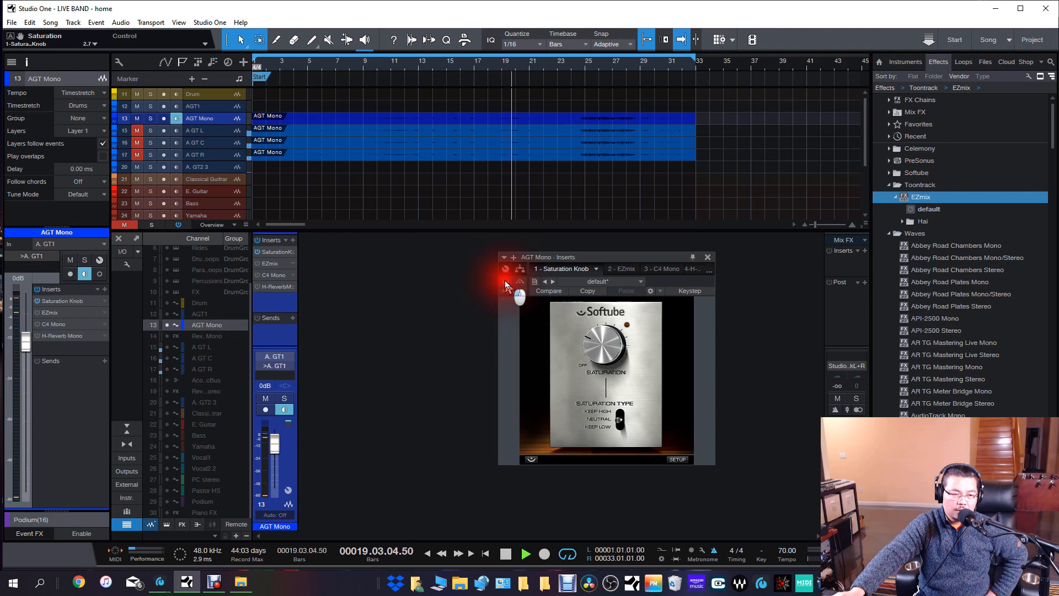
left_click(506, 281)
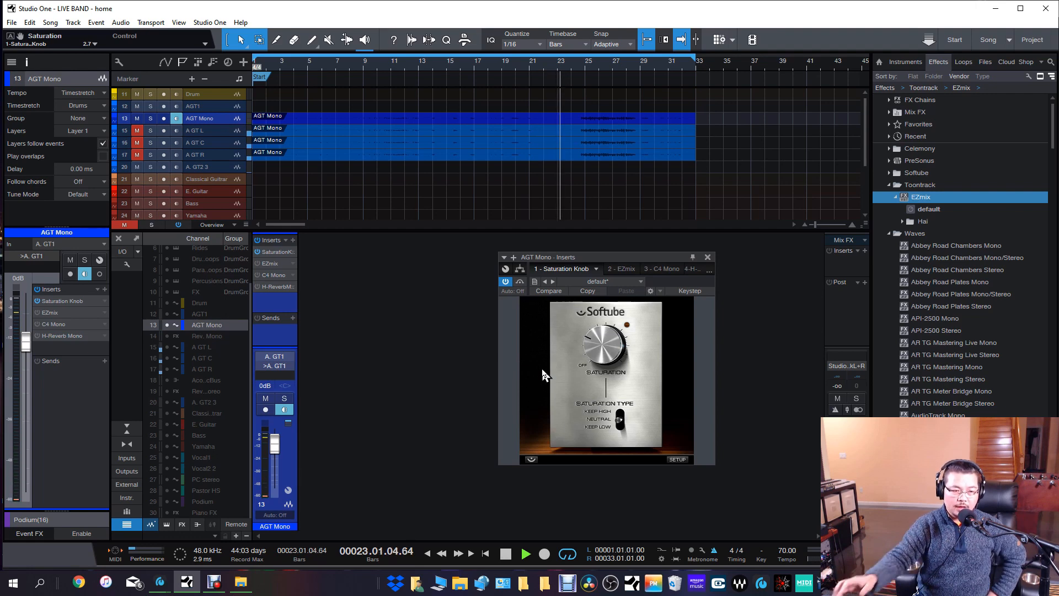
key("space")
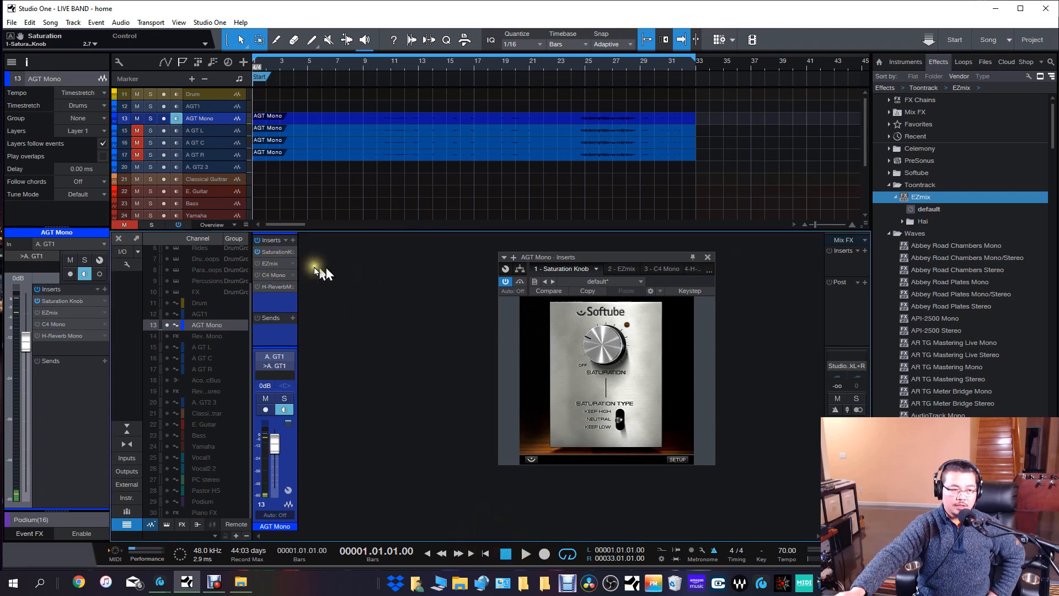
left_click(708, 258)
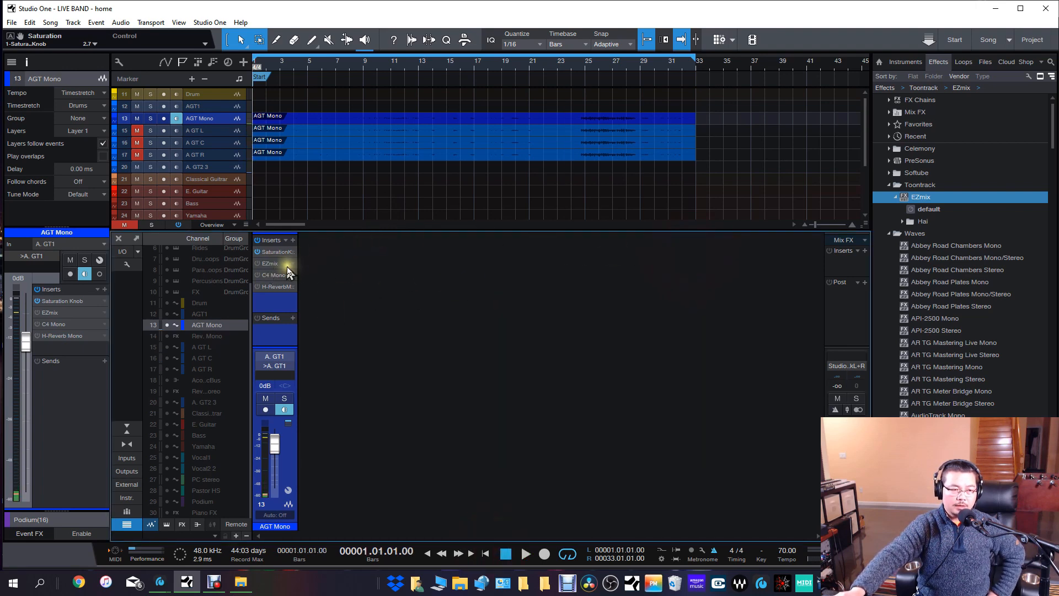
Open the EZmix insert on AGT Mono and try different Compression & EQ amounts for the Acoustic Guitar2 preset.
left_click(270, 264)
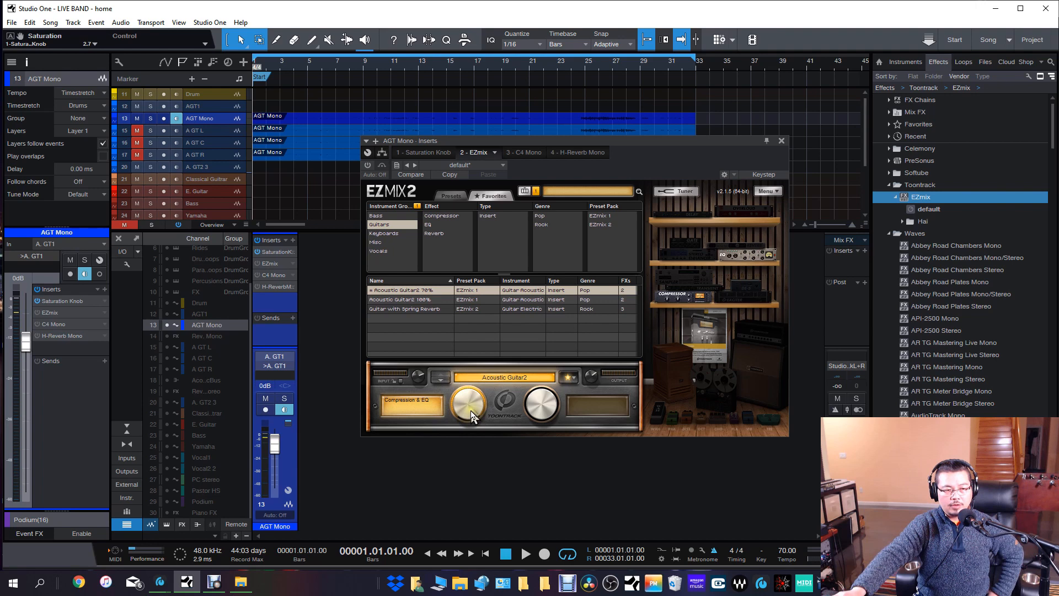
left_click_drag(486, 524, 481, 407)
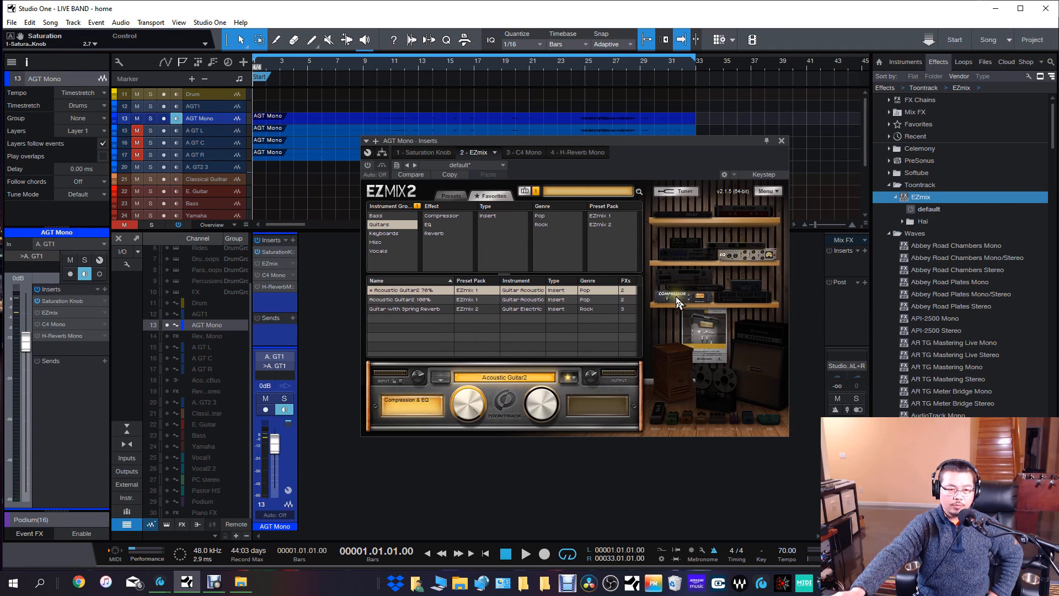
left_click_drag(470, 408, 469, 431)
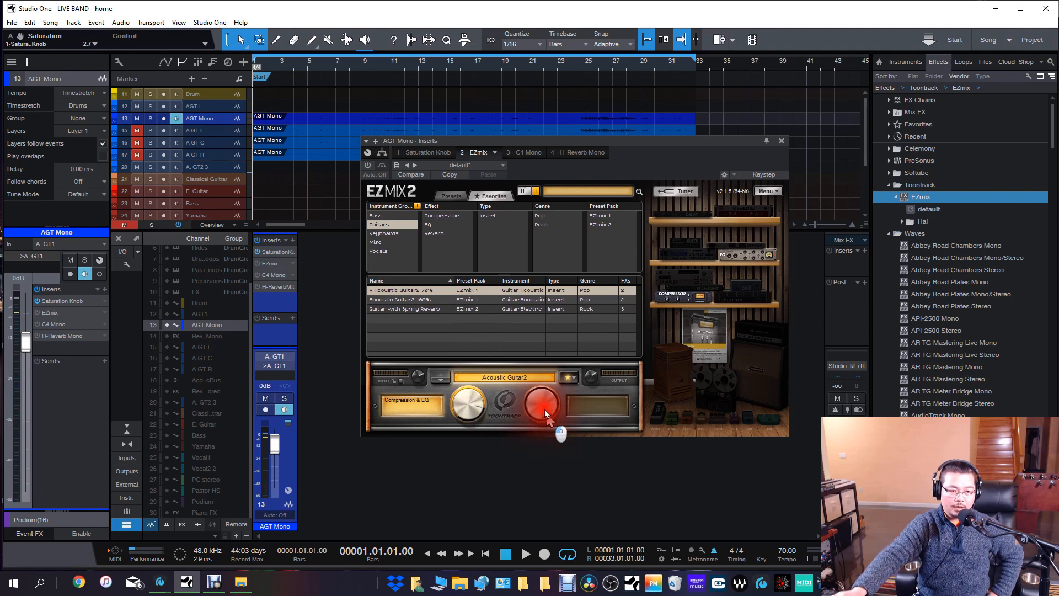
left_click_drag(450, 414, 469, 441)
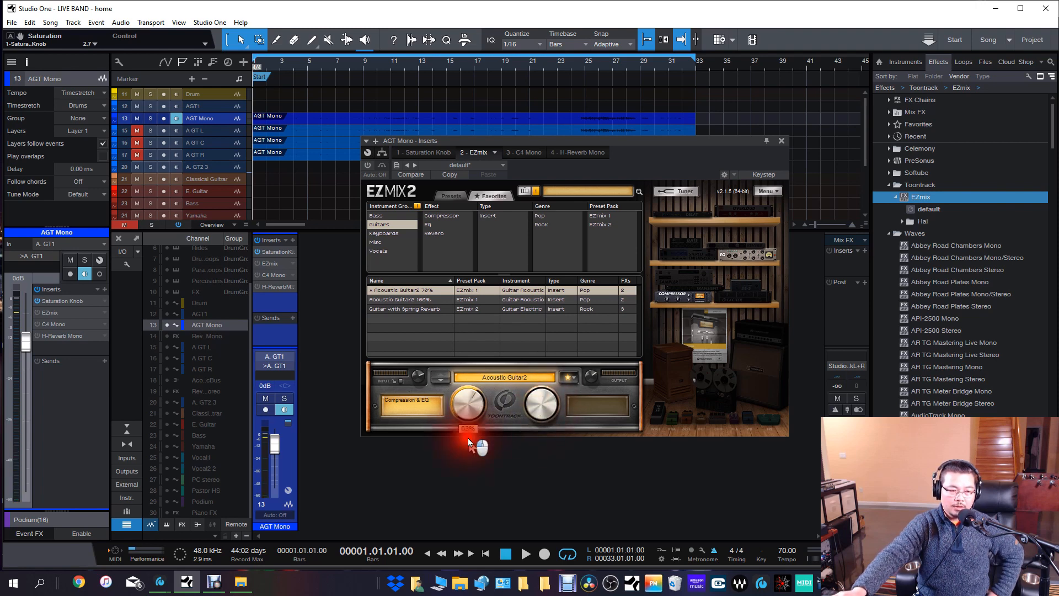
left_click_drag(468, 373, 469, 369)
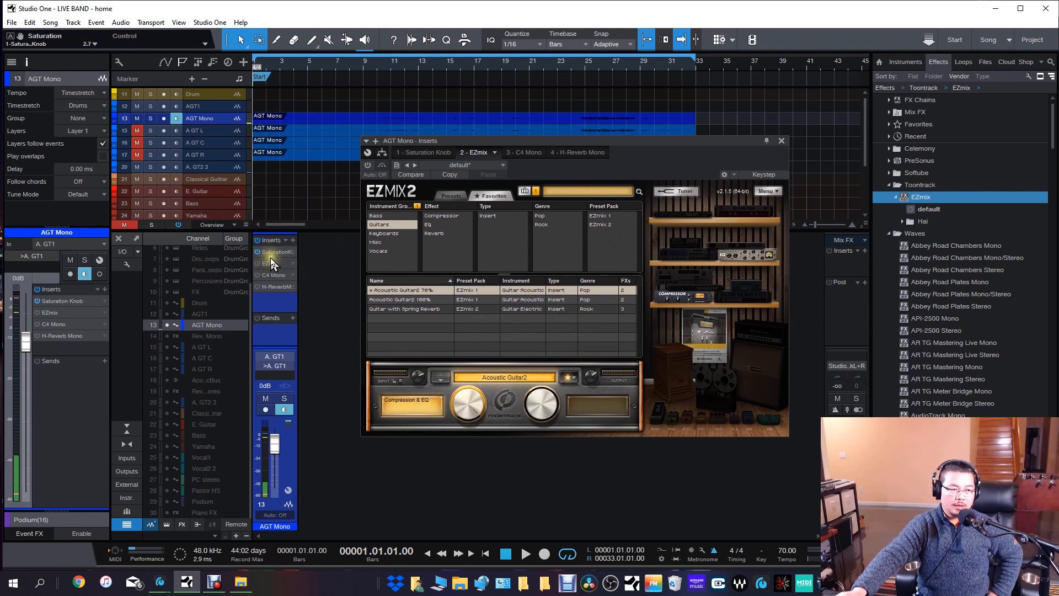
Examine the splitter routing of the AGT Mono inserts and close the routing view.
left_click_drag(660, 137, 714, 151)
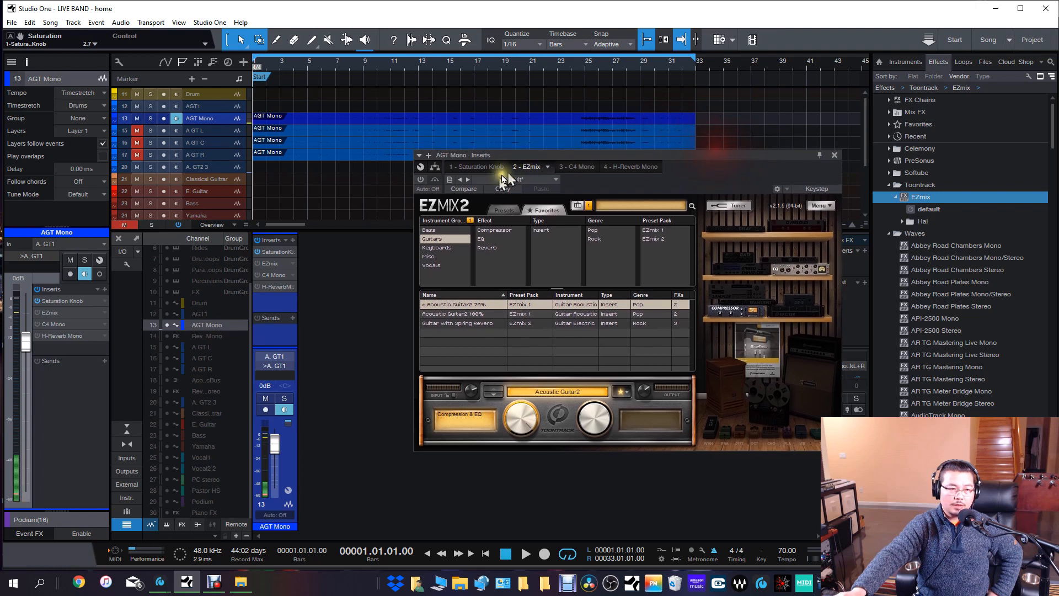
left_click(435, 166)
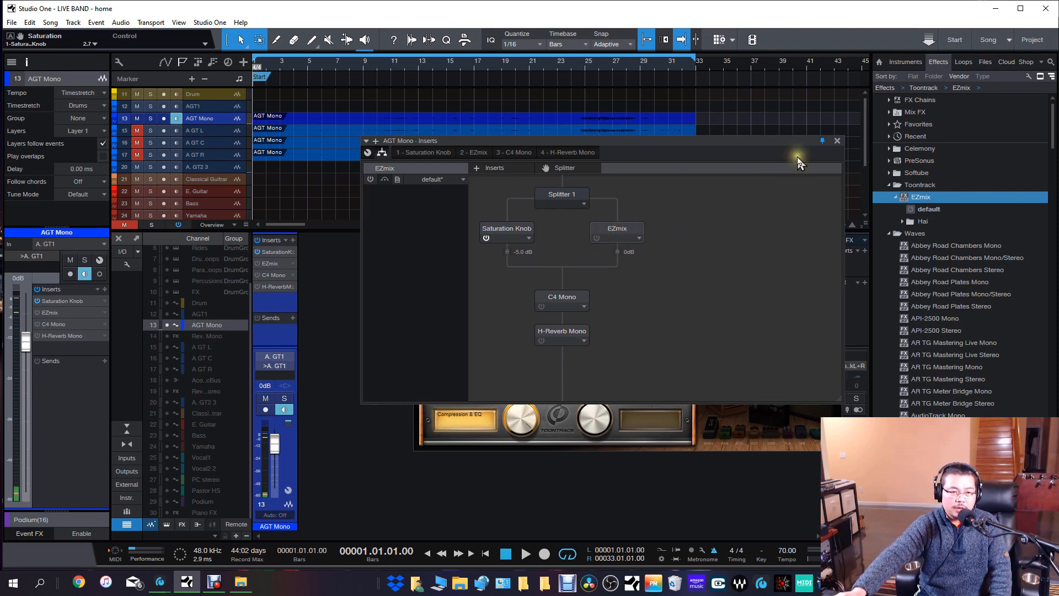
left_click(837, 141)
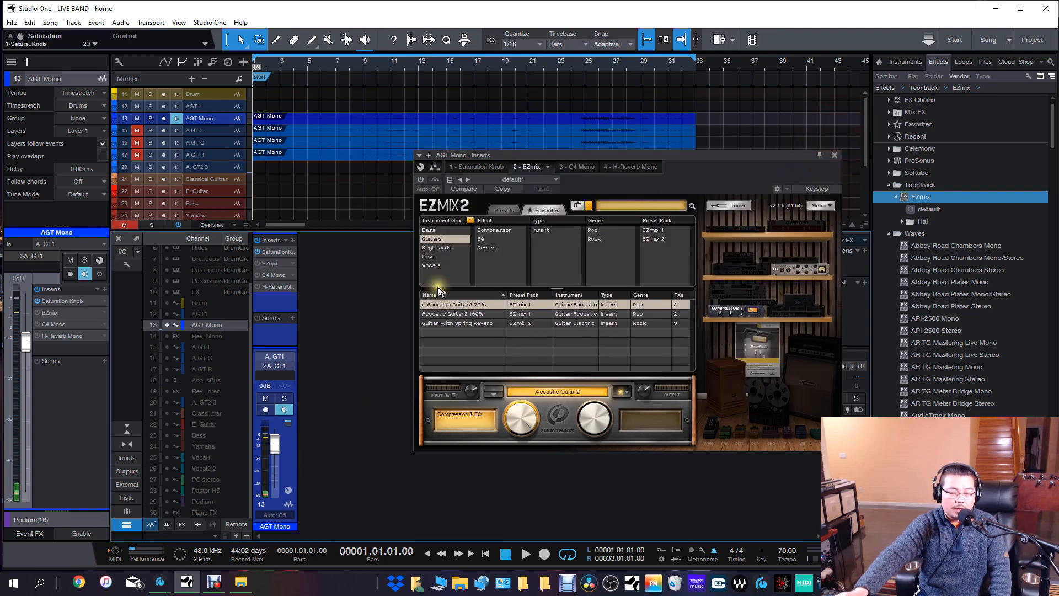
Play the song while comparing AGT Mono with and without EZmix, leave EZmix active, then stop and close its window.
left_click(526, 552)
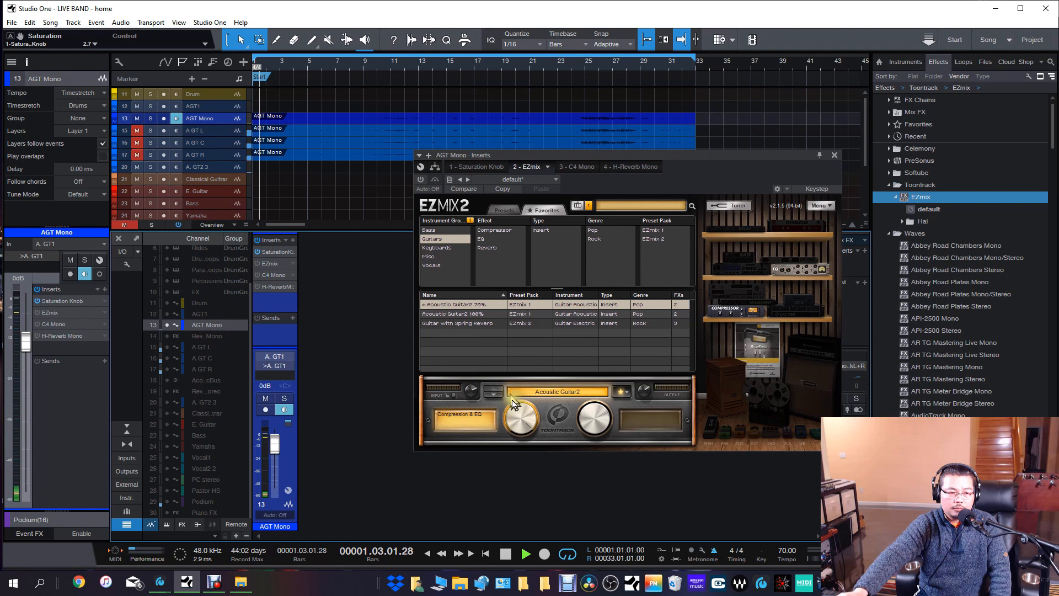
left_click(423, 180)
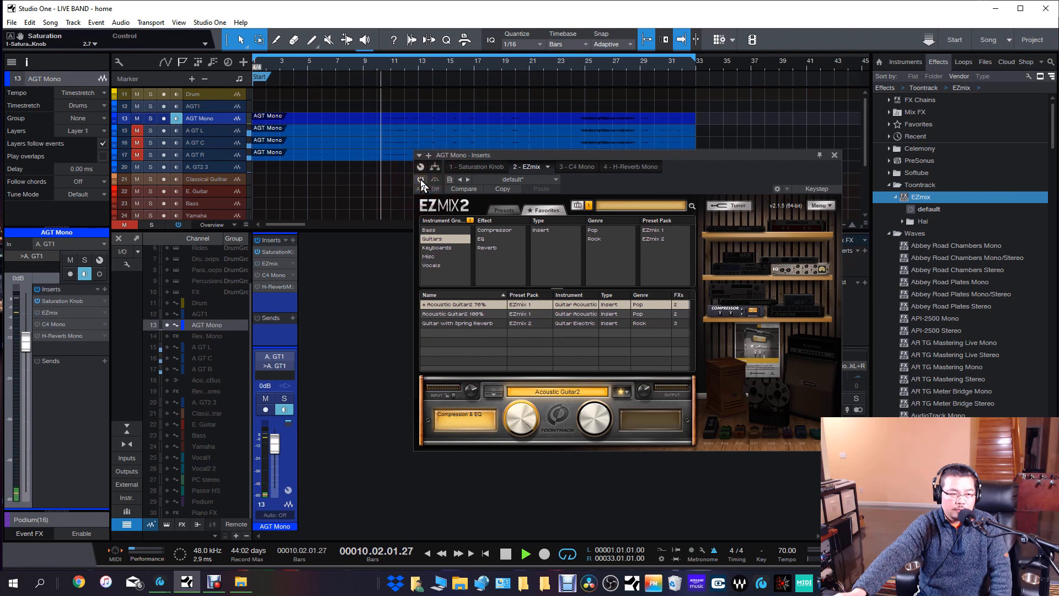
left_click(421, 180)
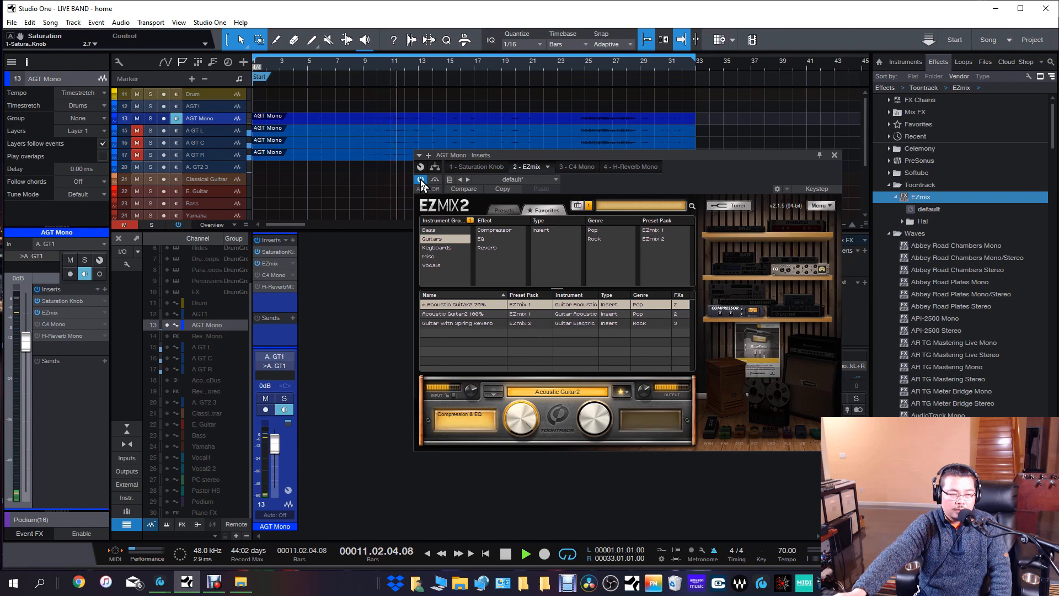
left_click(420, 180)
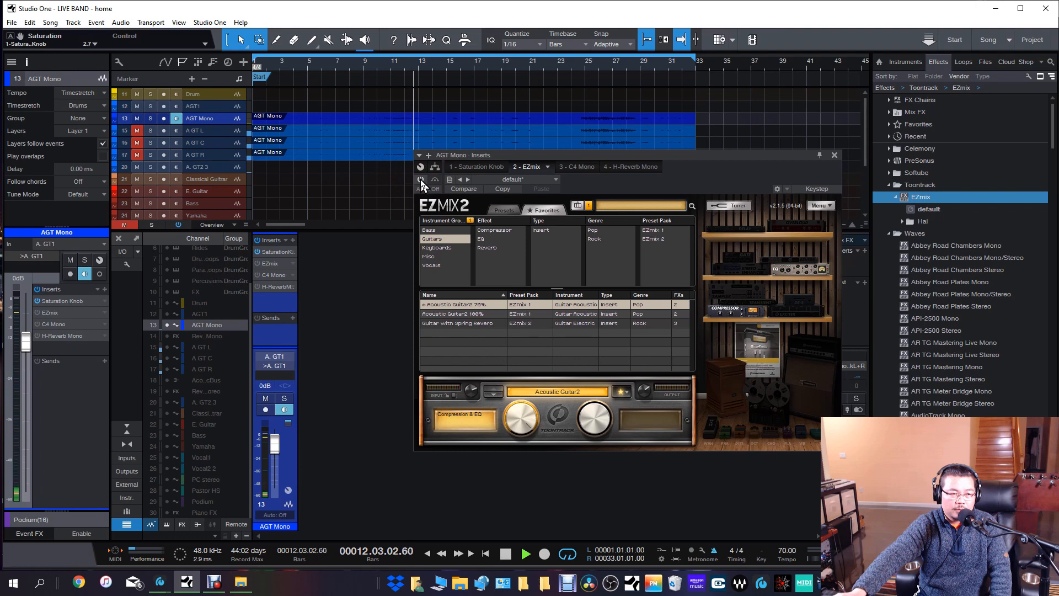
left_click(420, 180)
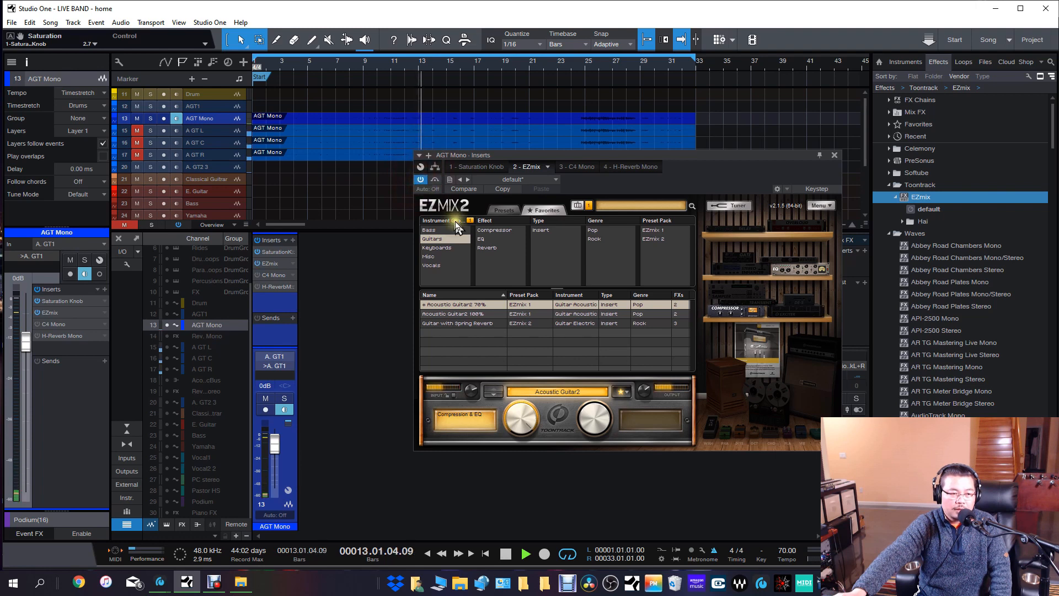
left_click(506, 553)
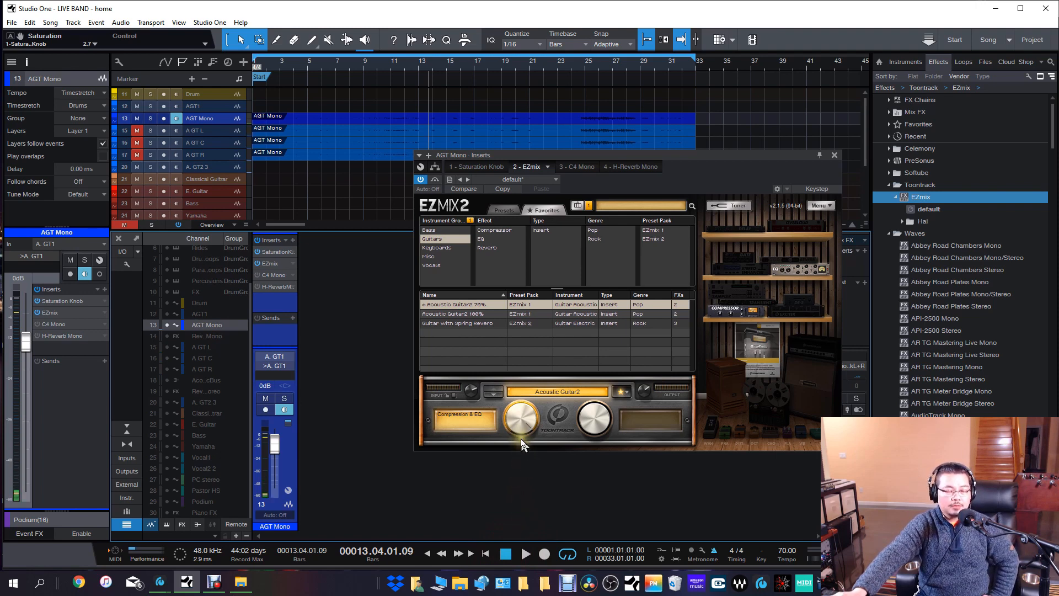
left_click(834, 155)
Review the Saturation Knob and EZmix settings on AGT Mono and display the splitter routing of its inserts.
left_click(273, 252)
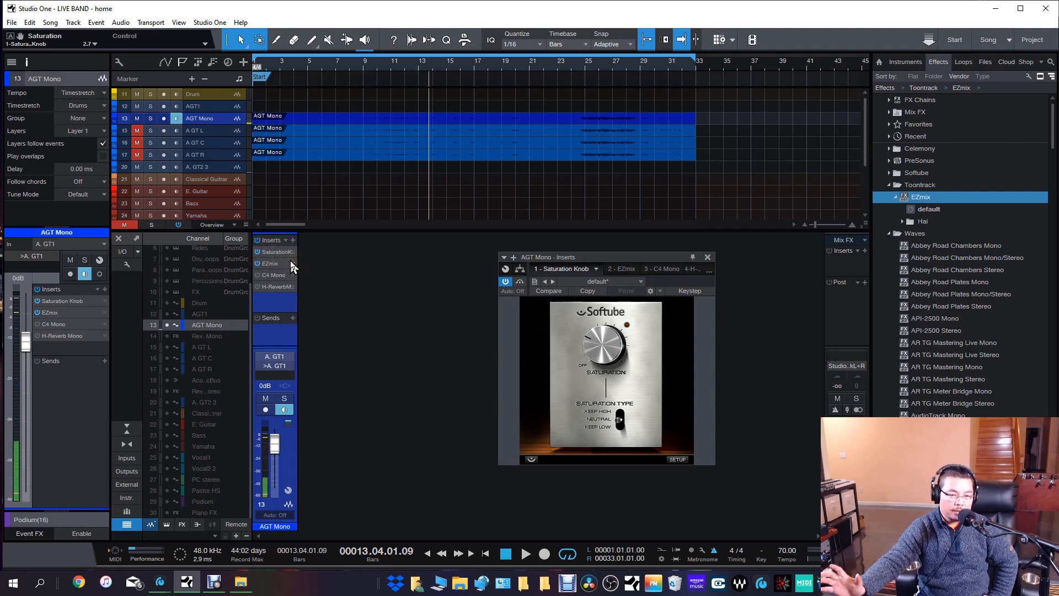
left_click(270, 263)
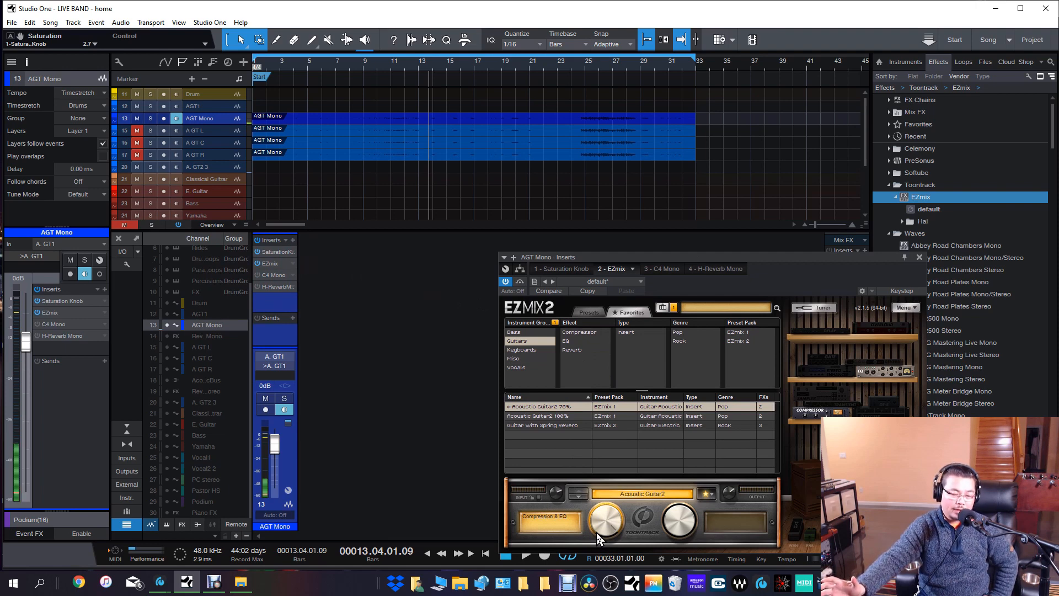
left_click(923, 259)
double_click(273, 251)
left_click(519, 269)
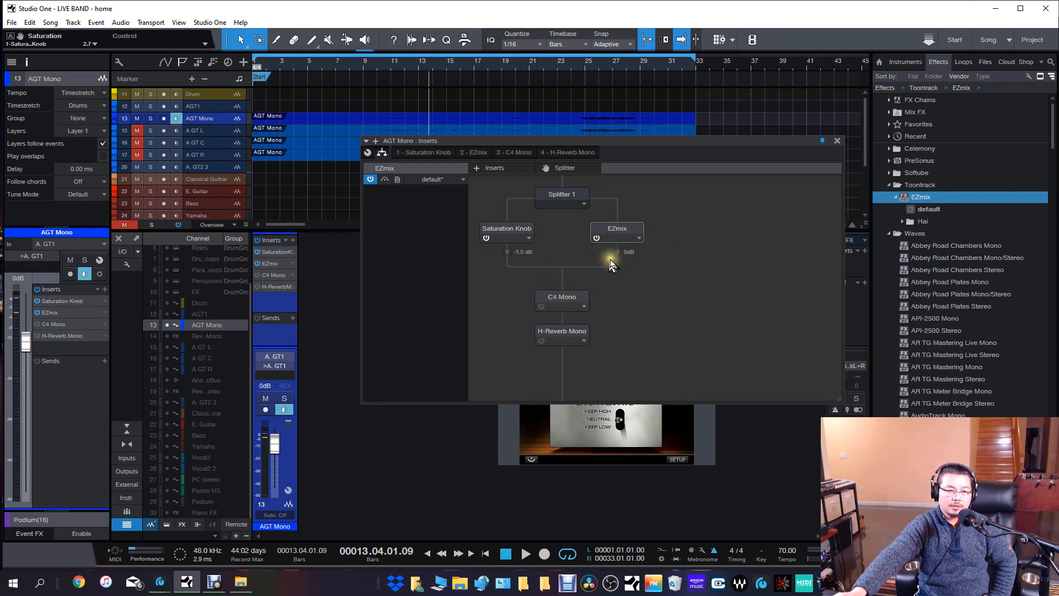
Close the splitter routing view and play the song while comparing AGT Mono with all inserts bypassed and active, finishing with playback stopped.
left_click(838, 141)
key("space")
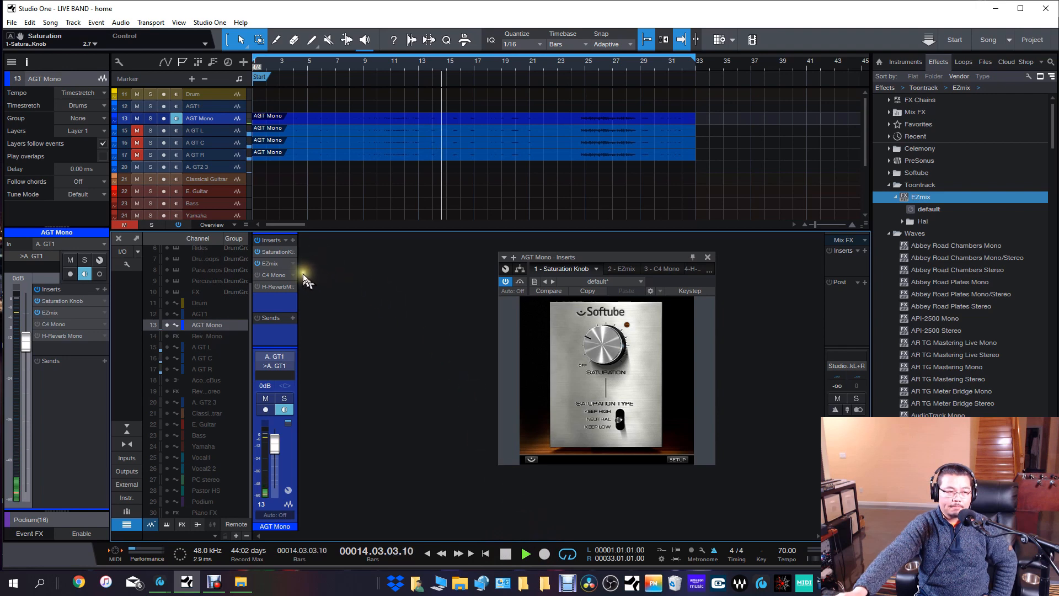
left_click(256, 241)
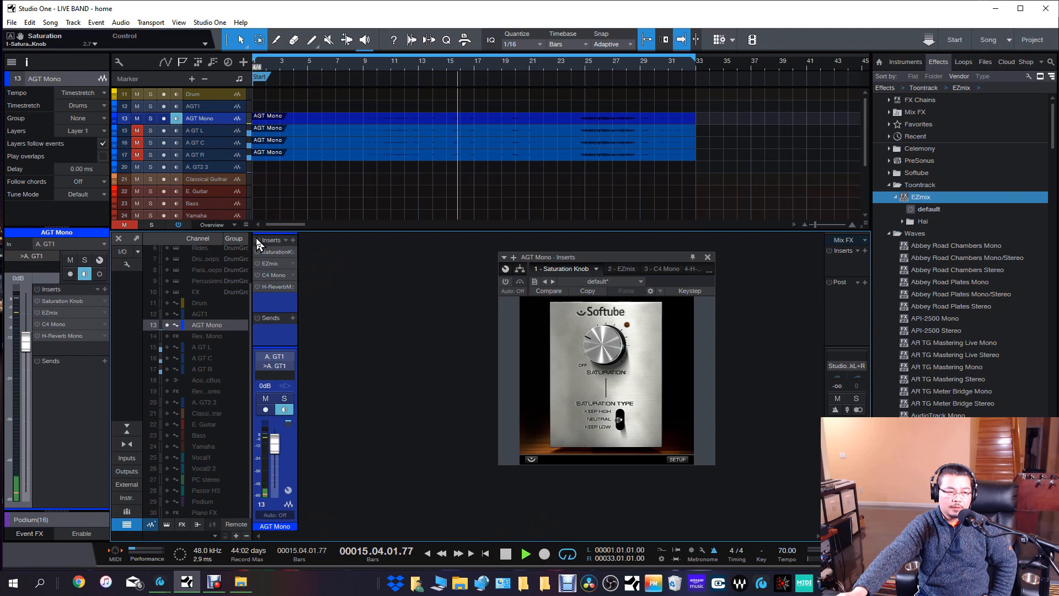
left_click(257, 239)
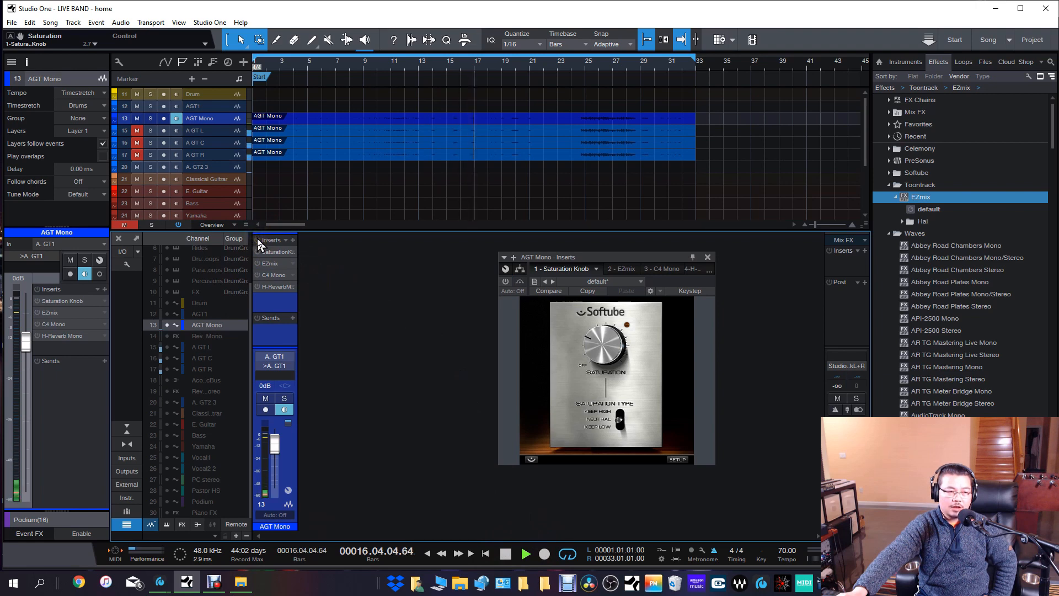
left_click(257, 240)
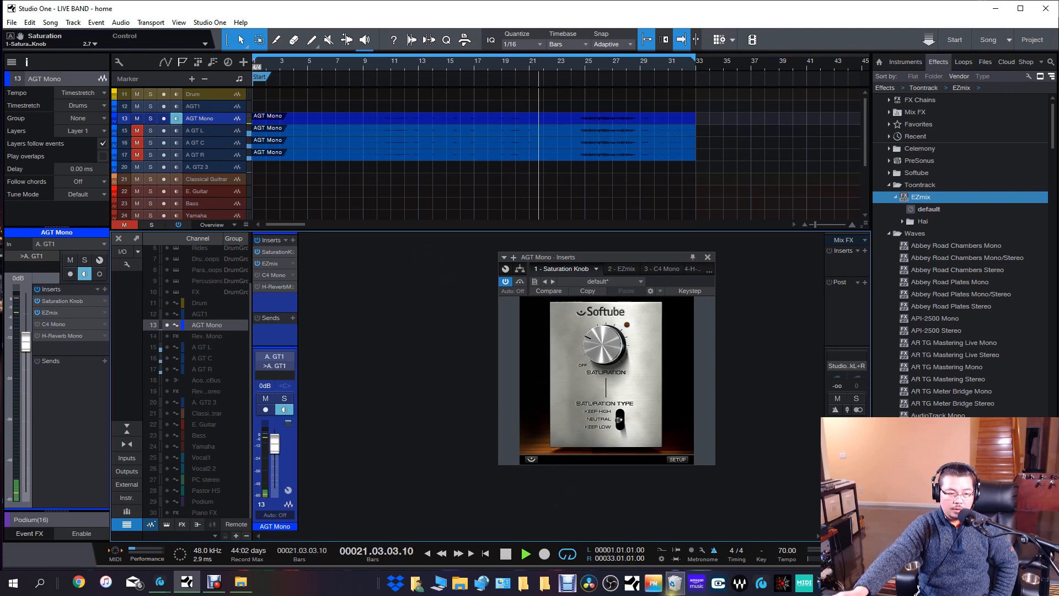
left_click(512, 556)
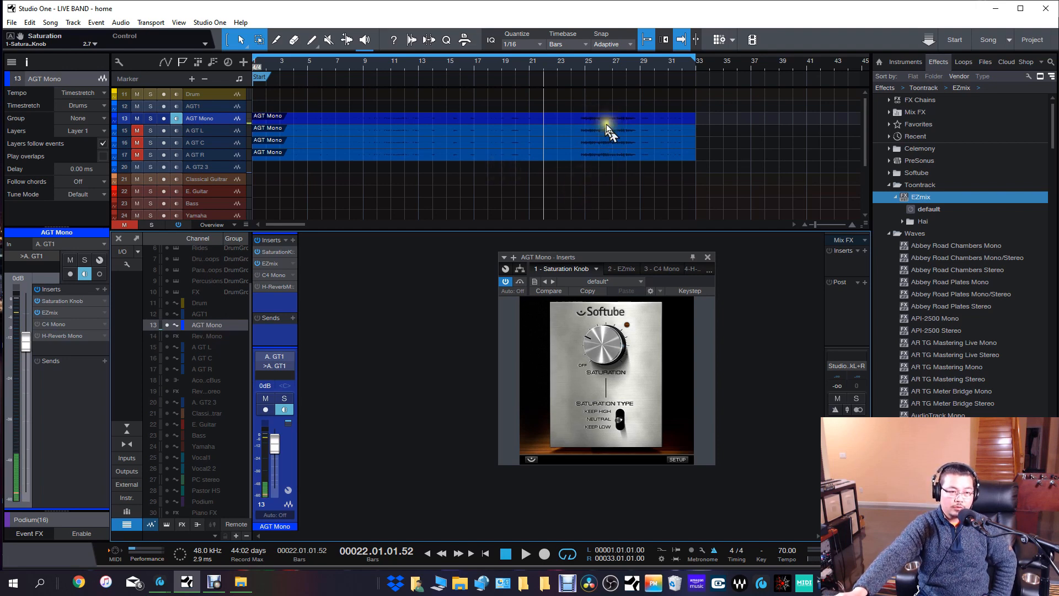
Play from about bar 24 comparing AGT Mono with and without its inserts, leave them active, stop, and close the Saturation Knob window.
double_click(577, 68)
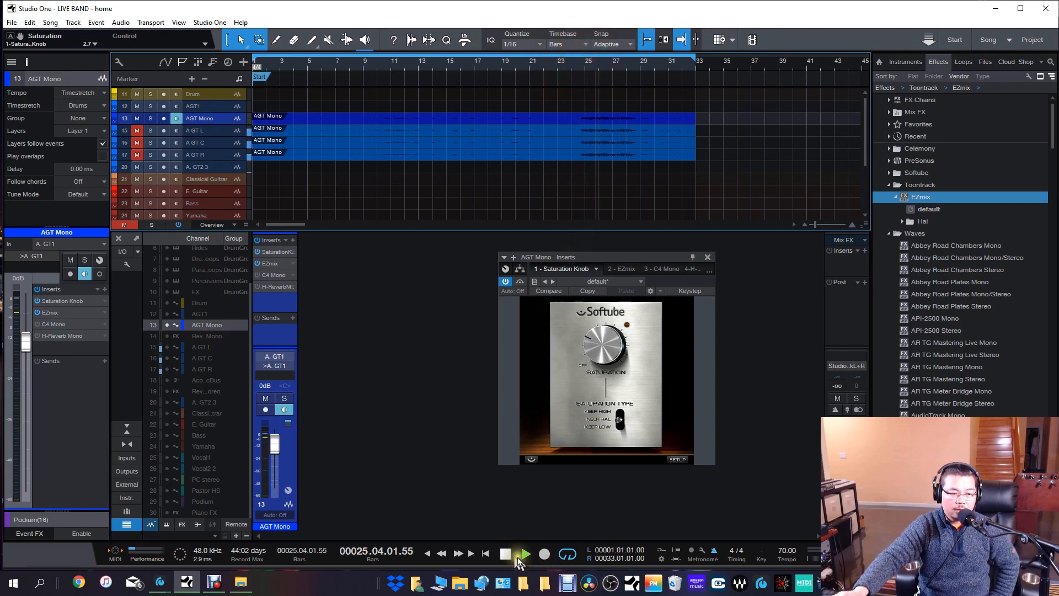
left_click(258, 241)
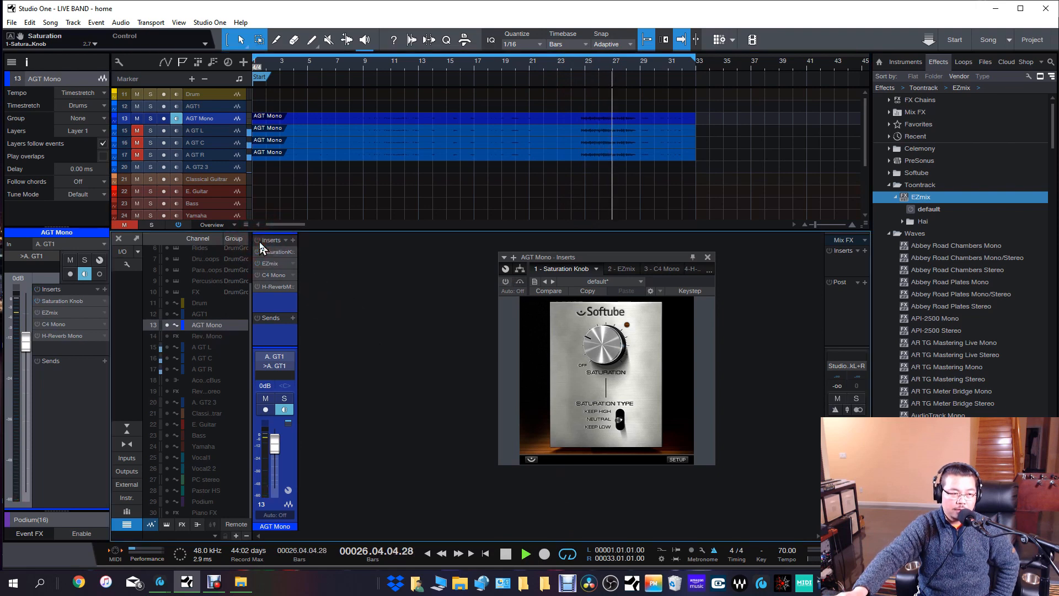
left_click(259, 242)
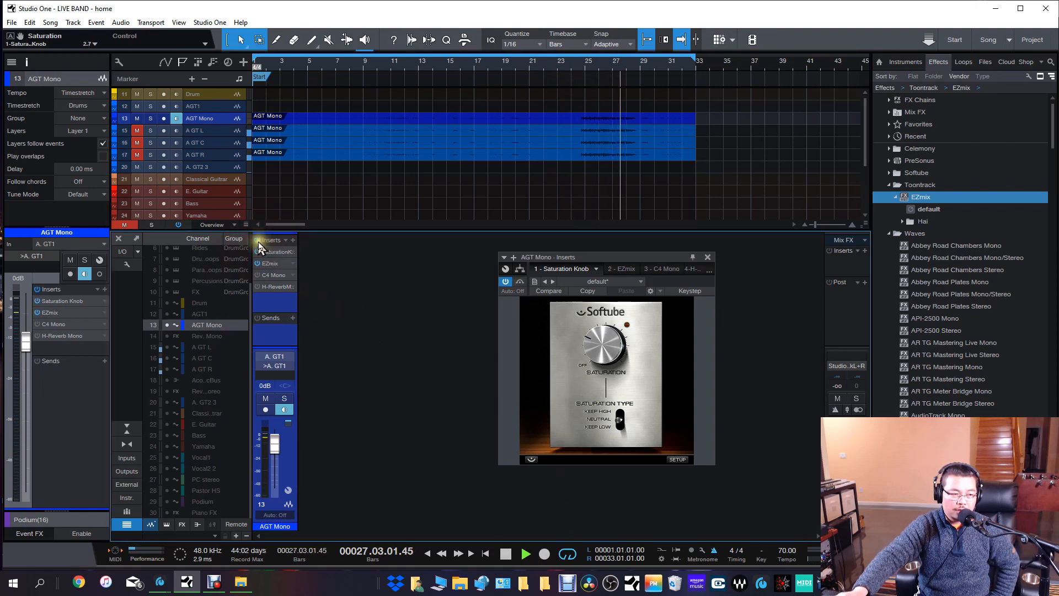
left_click(504, 559)
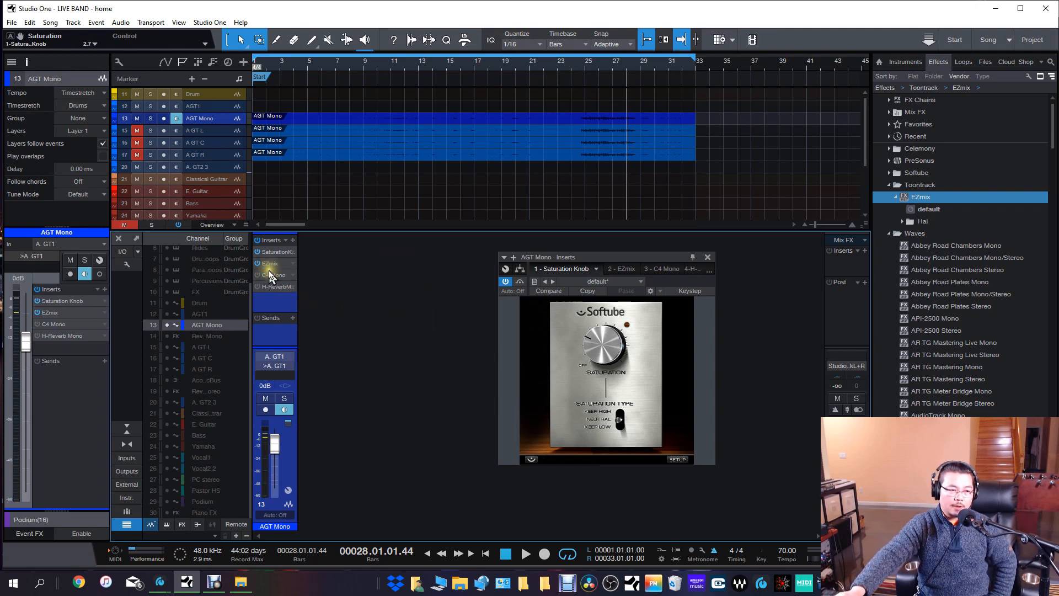
left_click(707, 260)
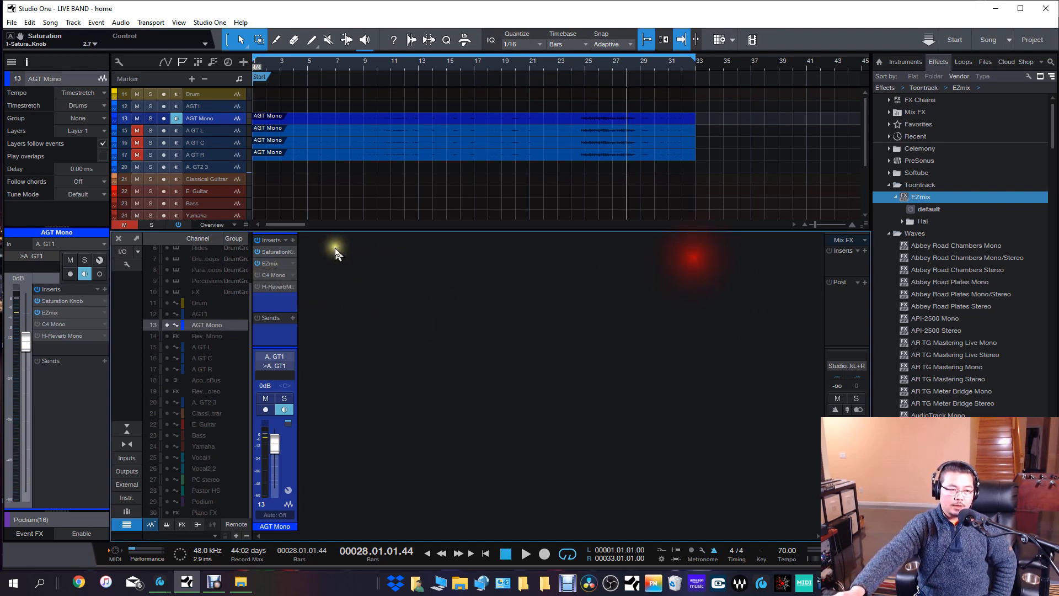
Open the C4 Mono insert on AGT Mono, play from about bar 24, and activate the effect.
left_click(273, 274)
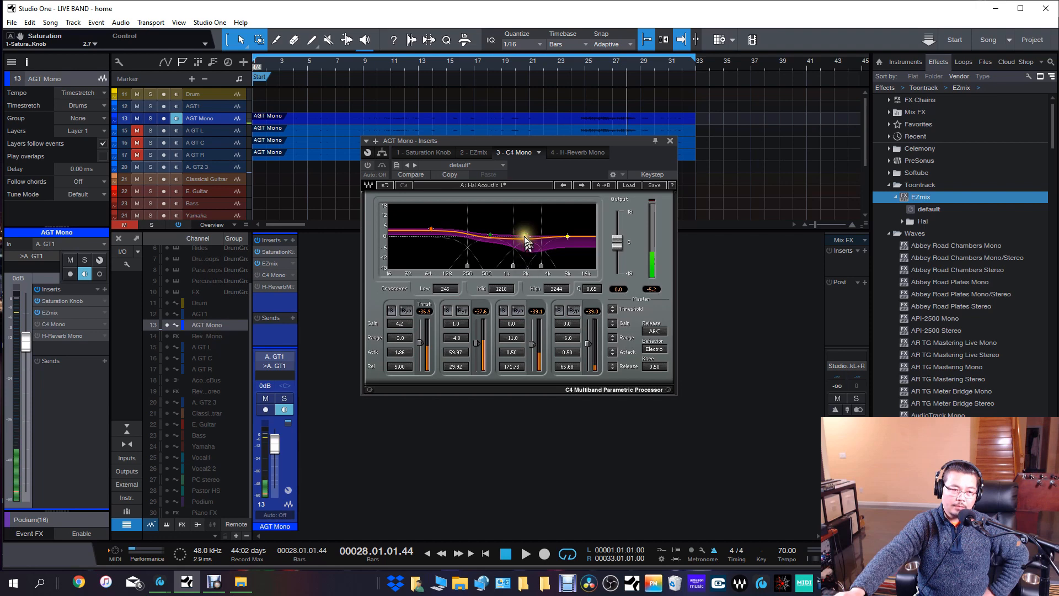
left_click(511, 338)
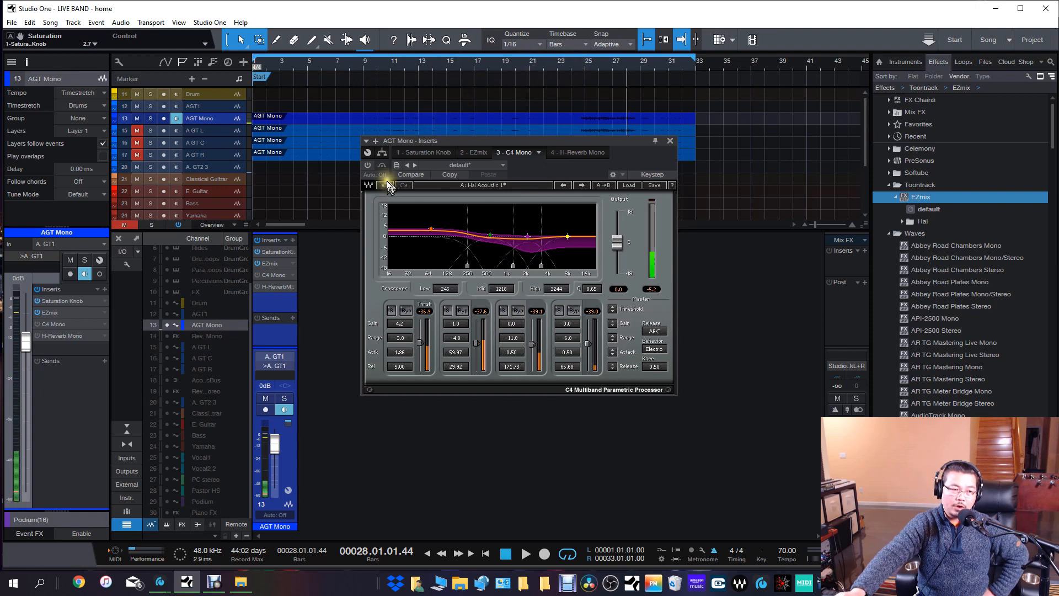
left_click(575, 69)
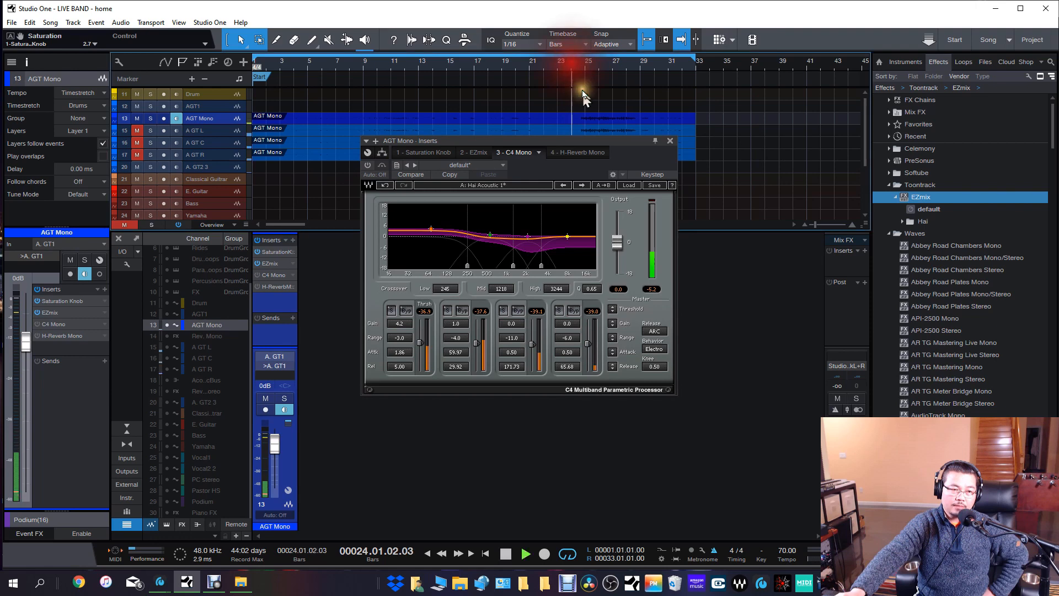
left_click(368, 166)
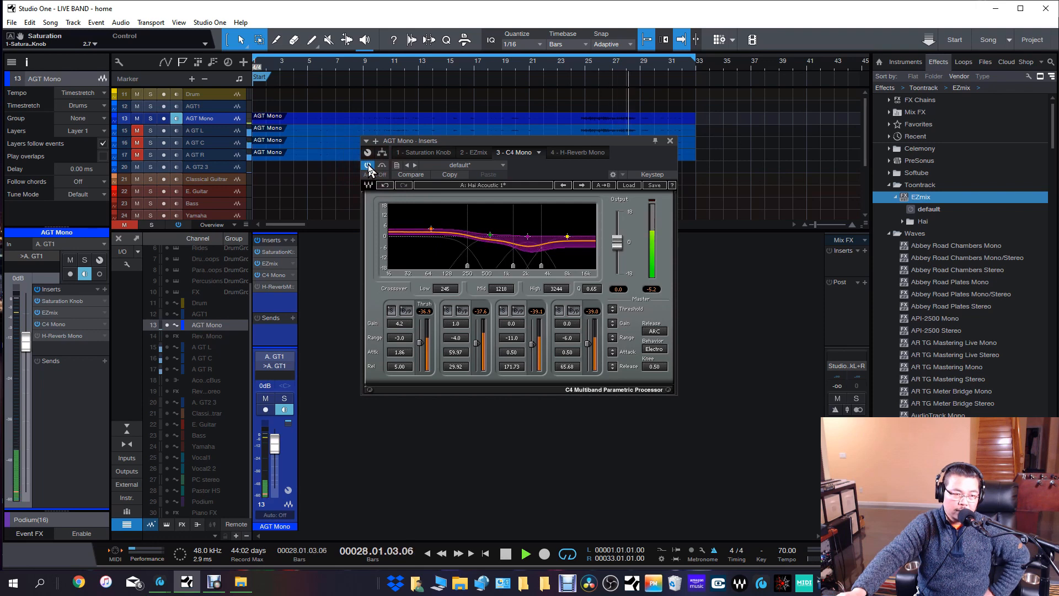
Replay from about bar 24 comparing AGT Mono with and without C4 Mono, leave it active, stop playback, and close its window.
left_click(577, 64)
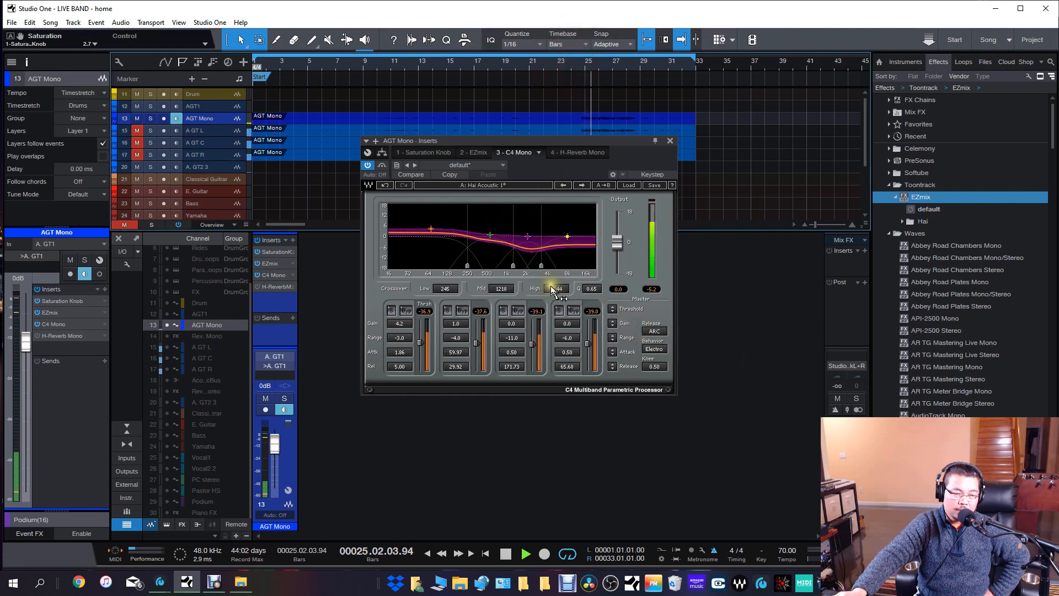
left_click(370, 166)
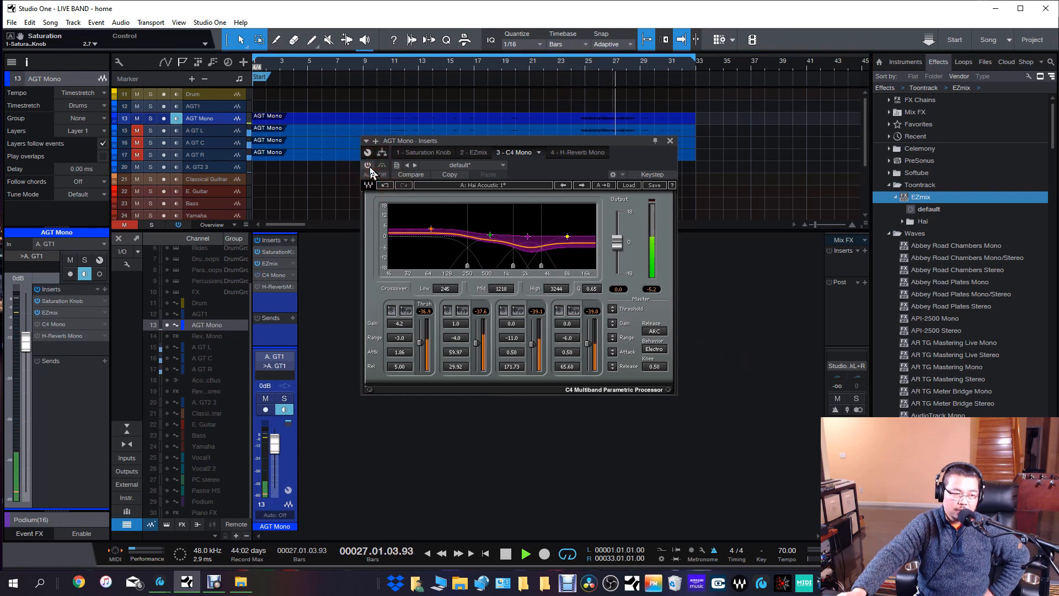
left_click(368, 166)
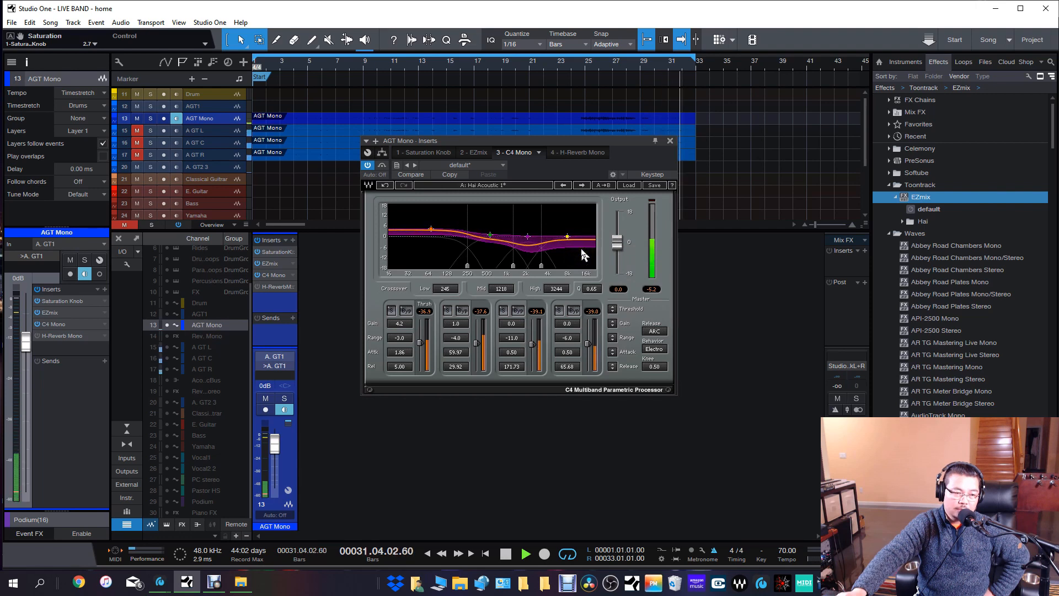
left_click(571, 232)
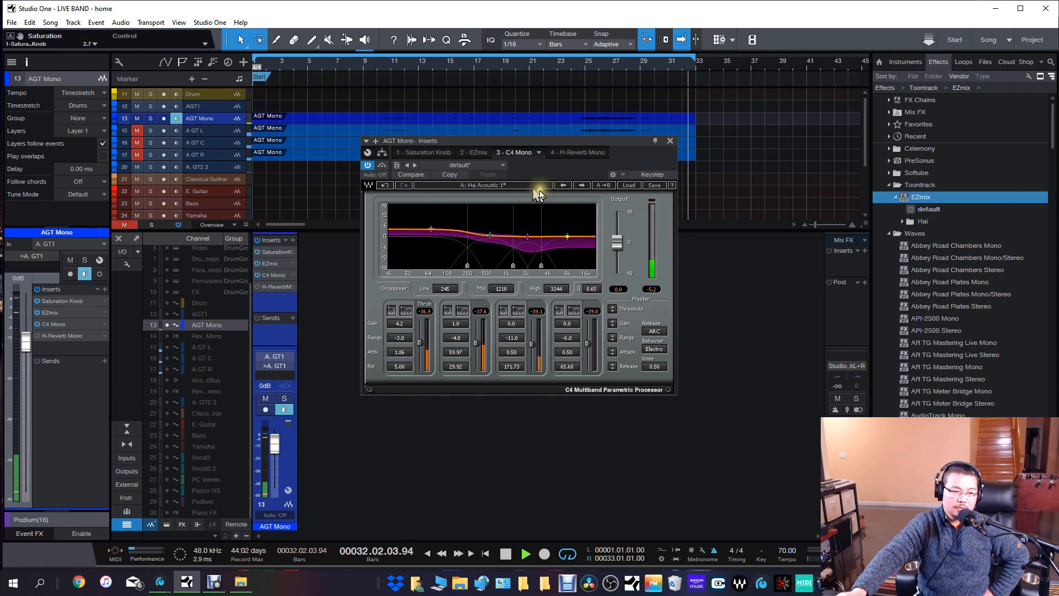
left_click(506, 553)
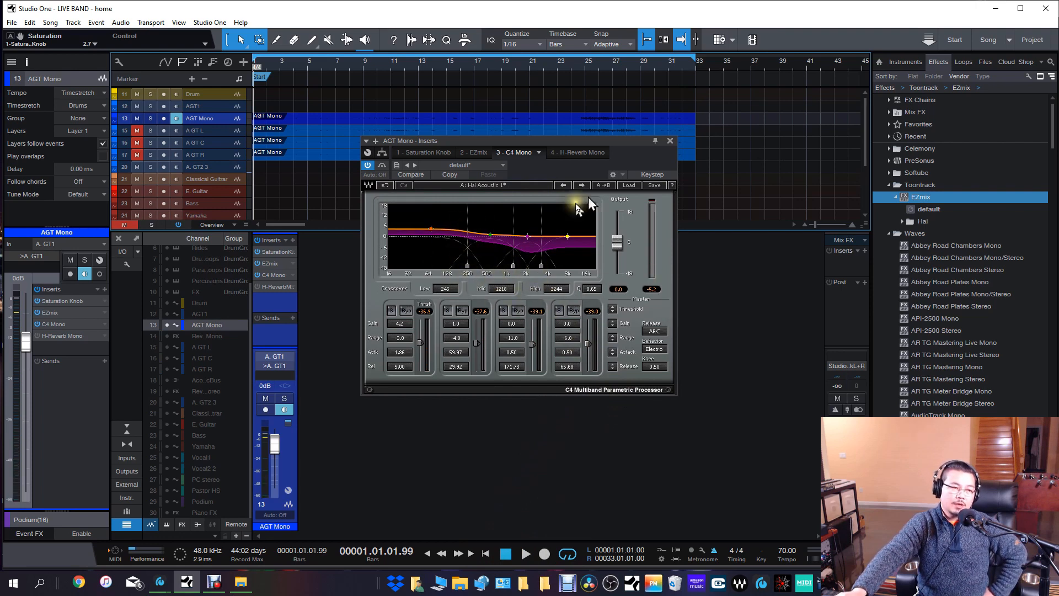
left_click(670, 140)
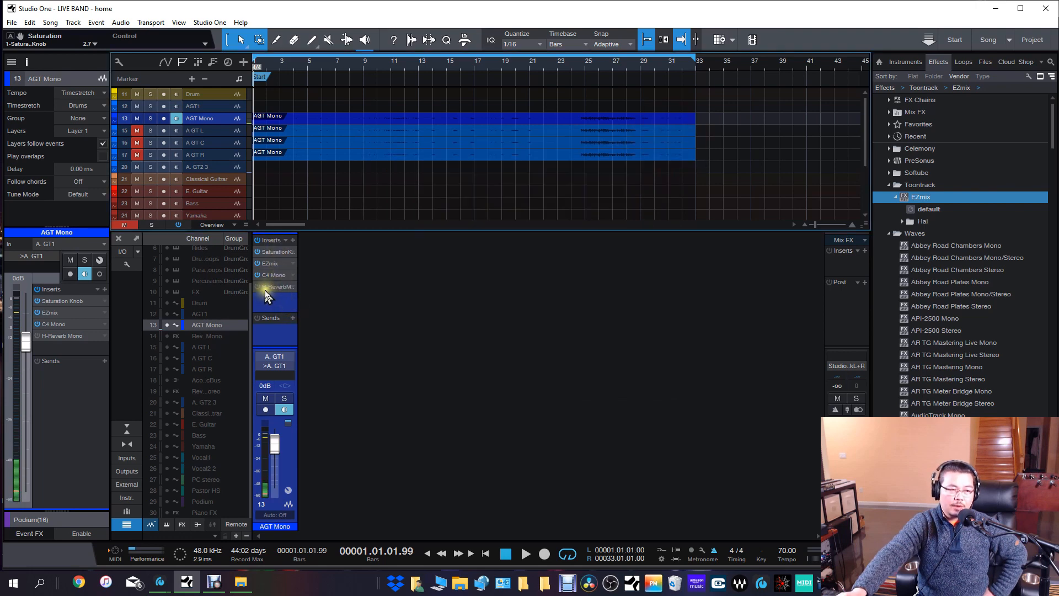
Play from the start comparing AGT Mono with and without H-Reverb Mono, leave it bypassed, stop, and review its settings before closing it.
left_click(526, 554)
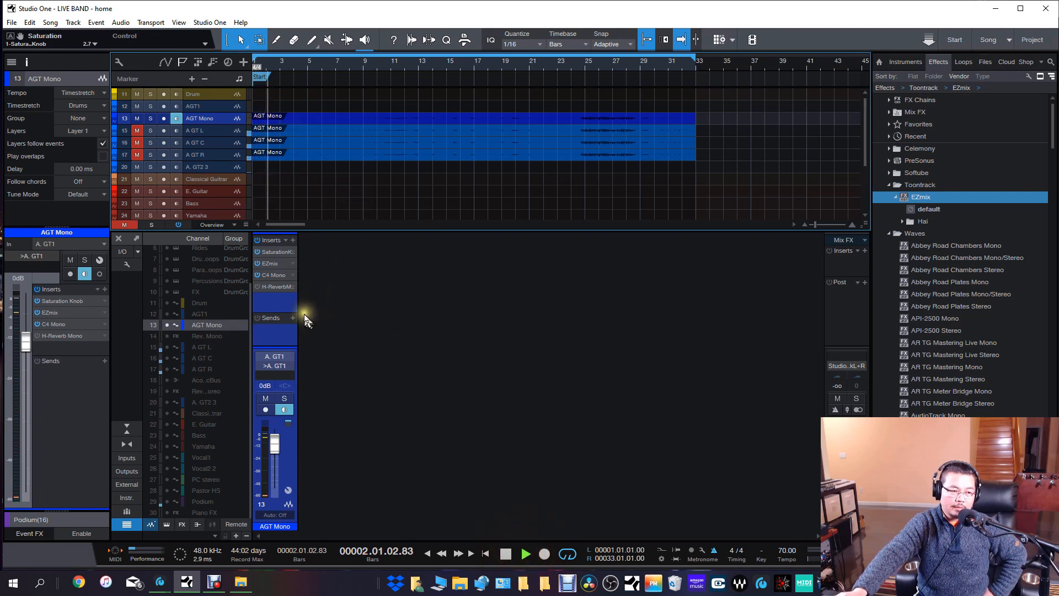
left_click(275, 287)
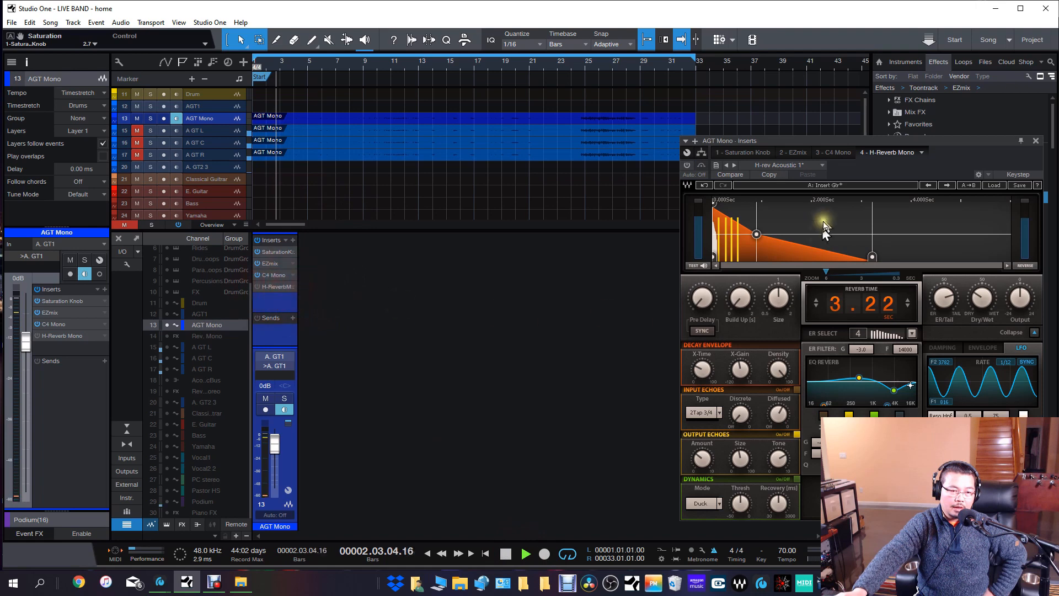
left_click_drag(838, 141, 681, 134)
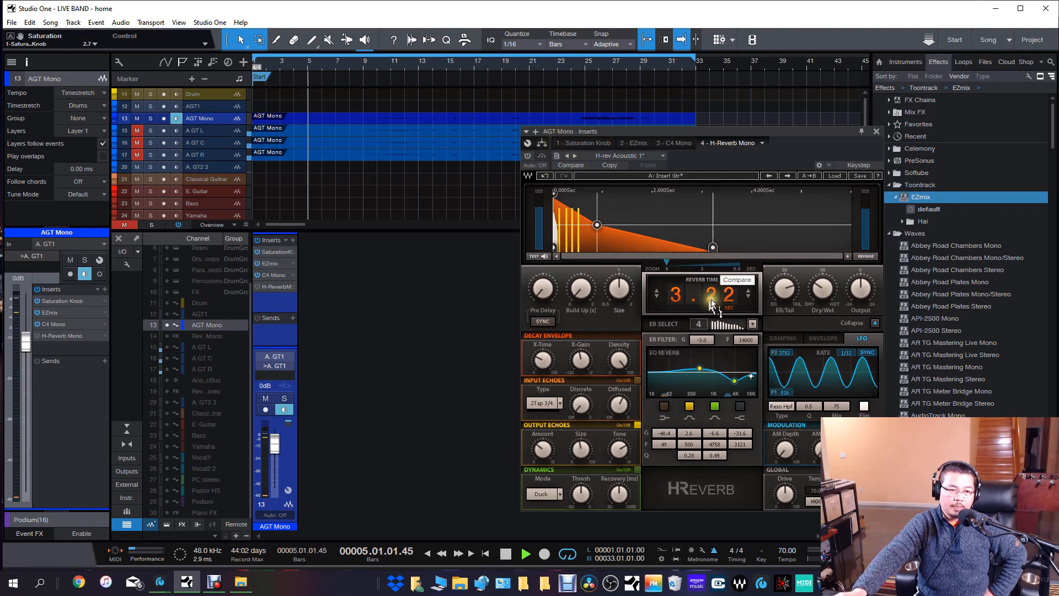
left_click(257, 286)
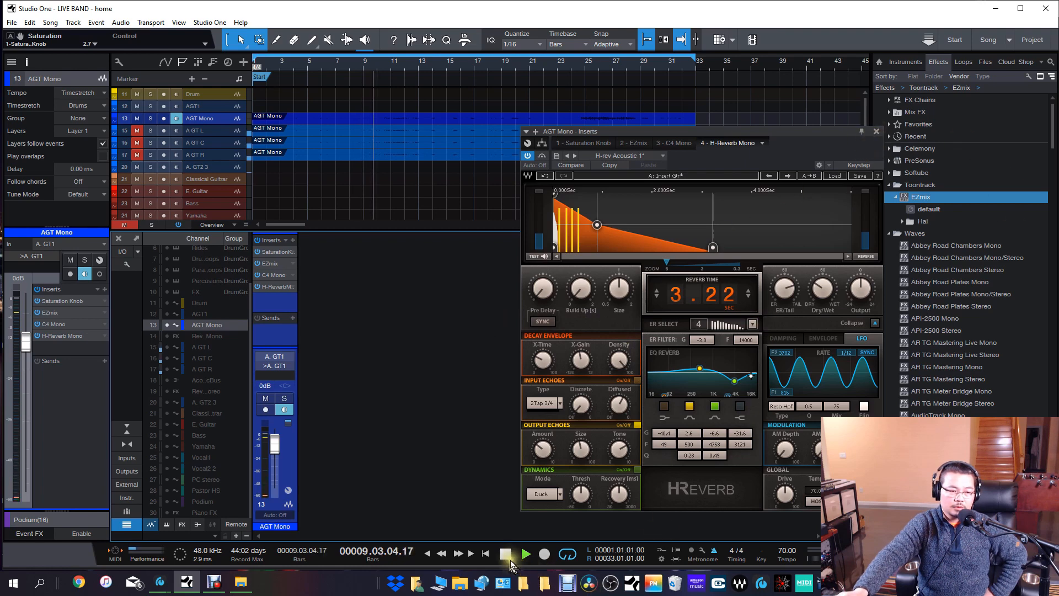
left_click(257, 287)
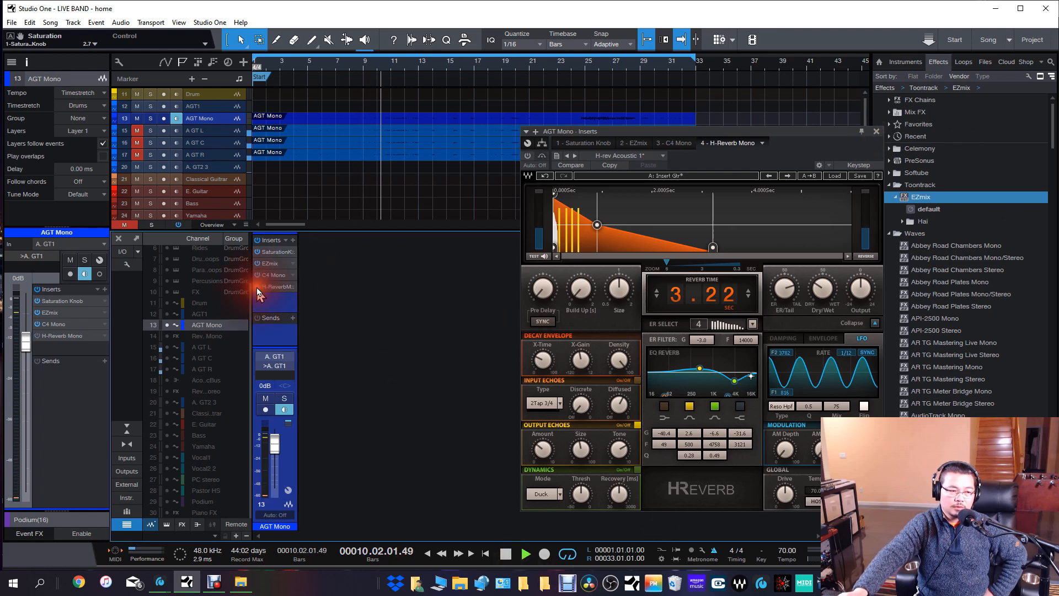
left_click(877, 133)
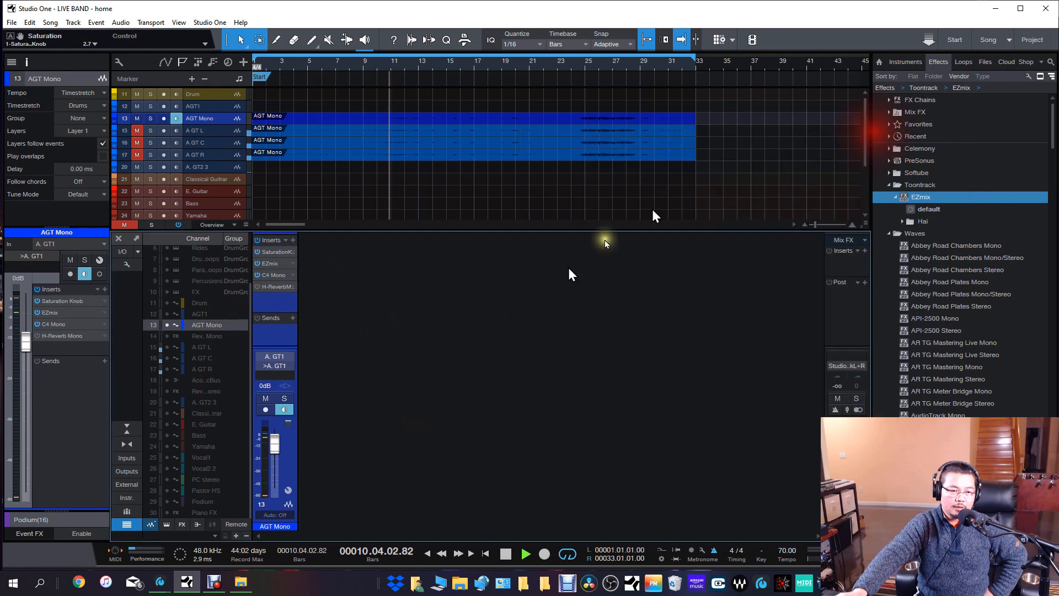
left_click(506, 554)
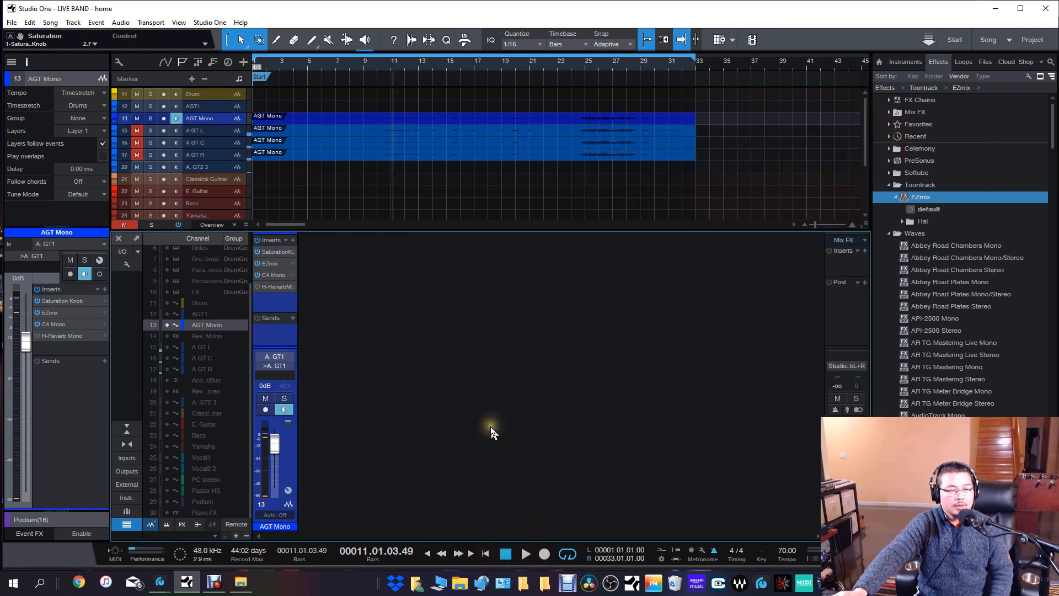
key("F11")
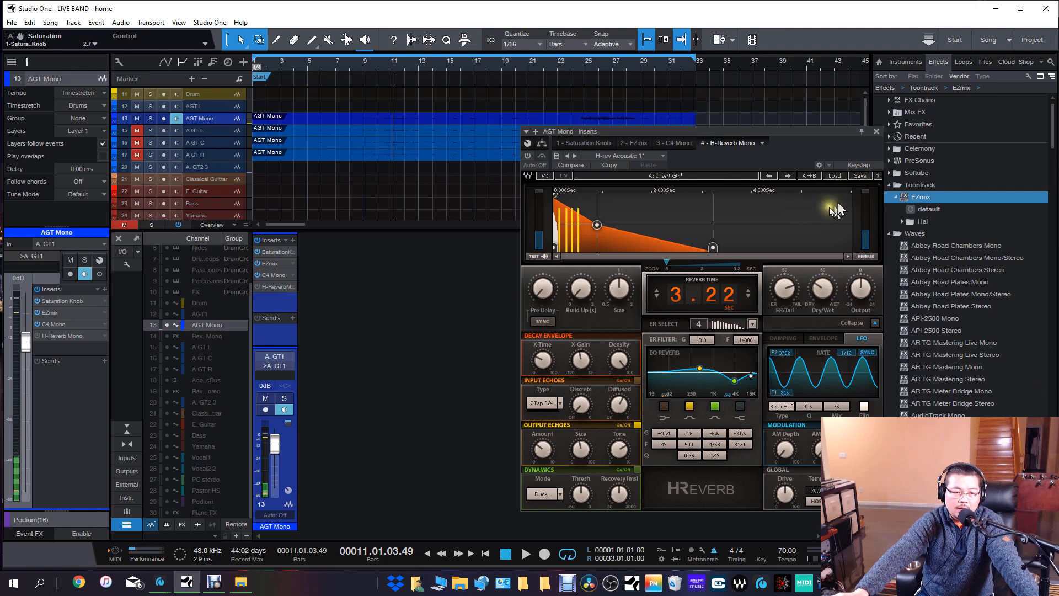
left_click(877, 133)
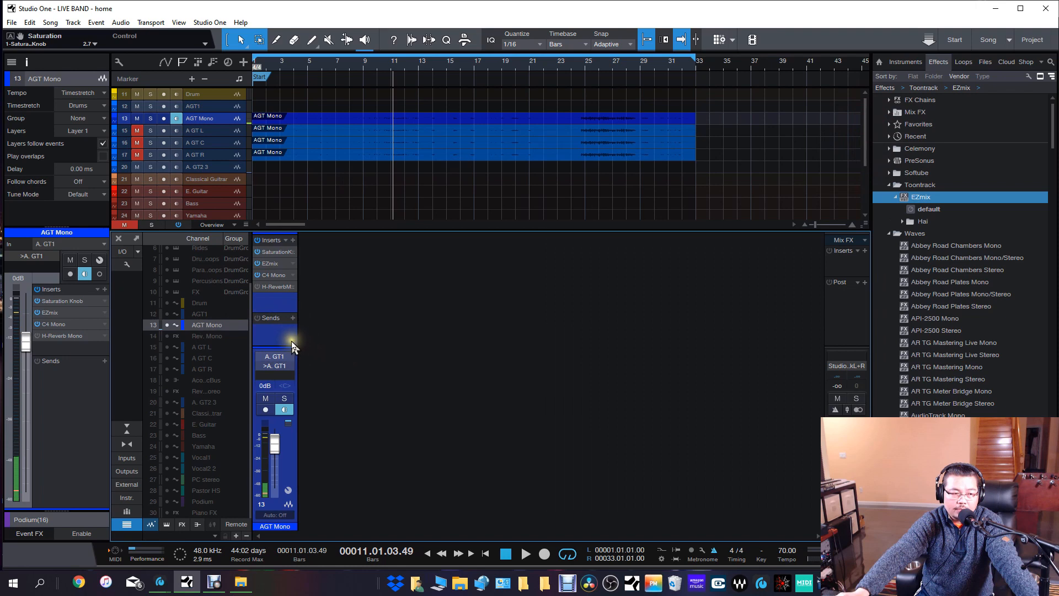
Add an FX channel and copy the H-Reverb Mono insert from AGT Mono onto it.
right_click(276, 335)
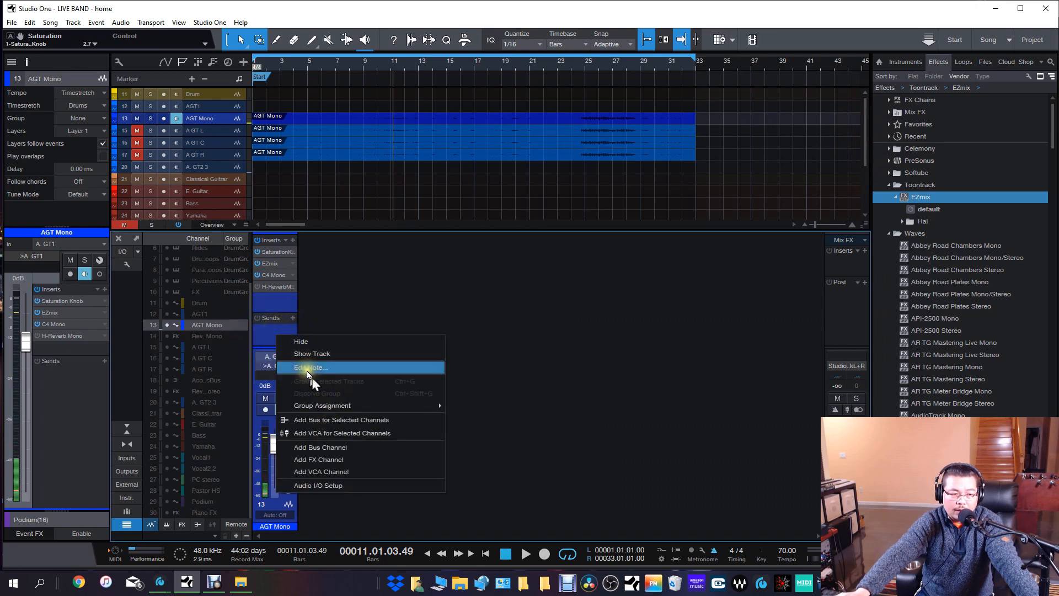
left_click(362, 461)
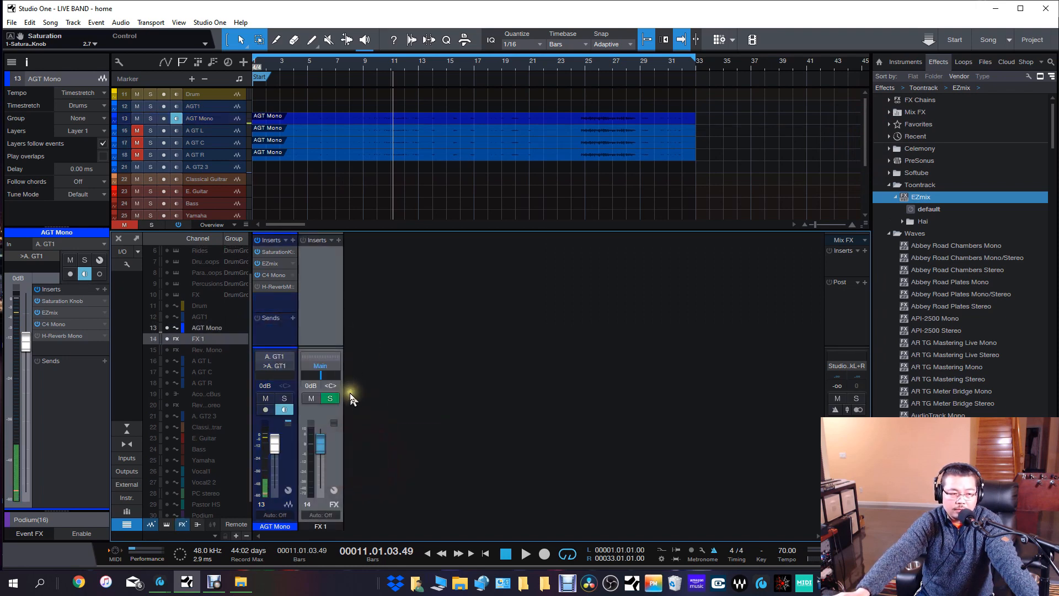
left_click_drag(275, 286, 310, 262)
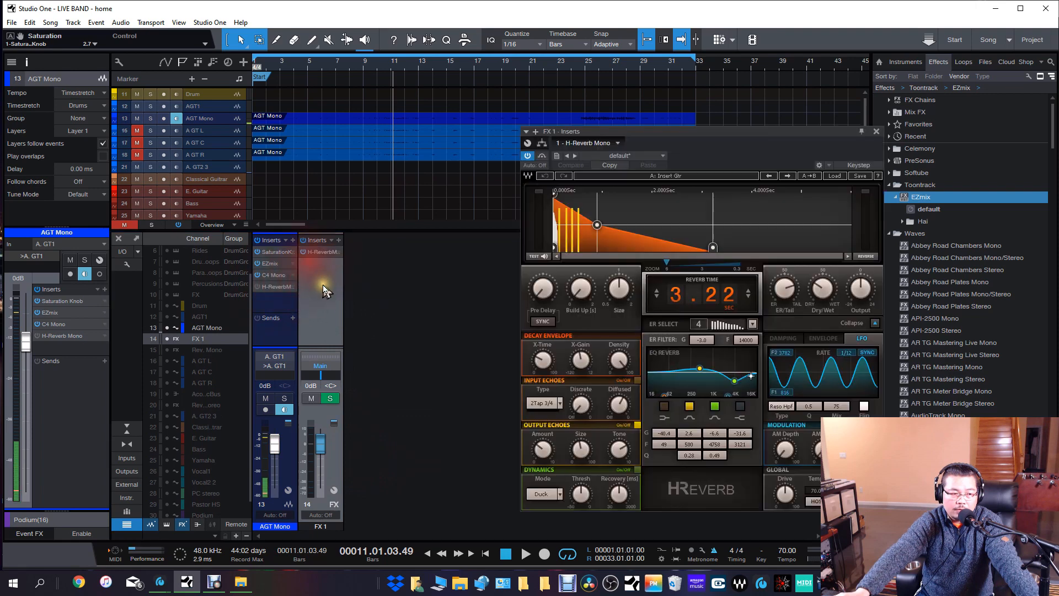
Raise the Dry/Wet amount of H-Reverb Mono on the FX 1 channel and route that channel's output to >A. GT1.
left_click_drag(823, 288, 827, 274)
left_click(861, 175)
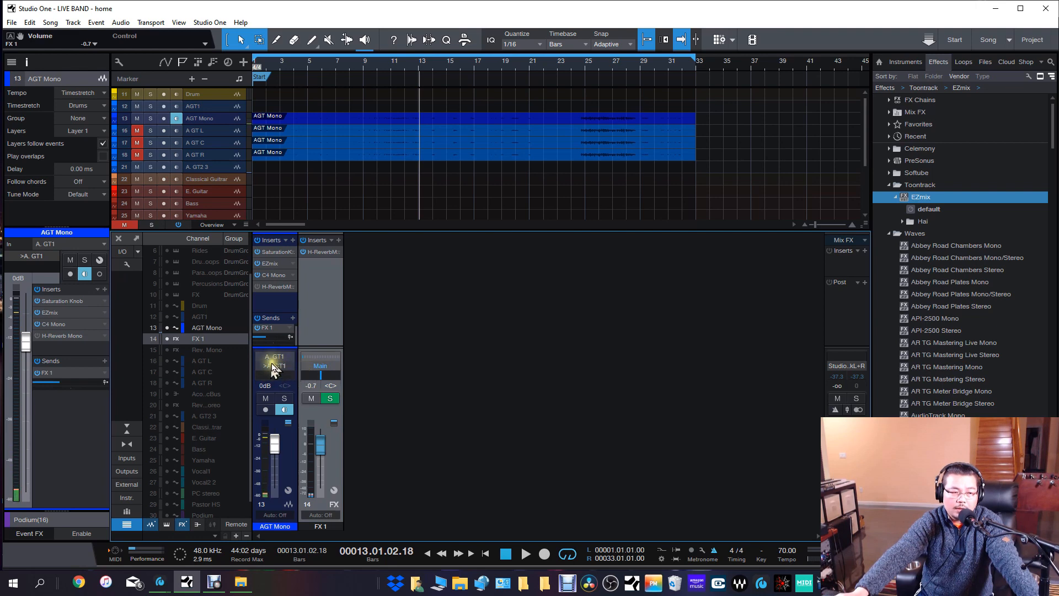
left_click(321, 370)
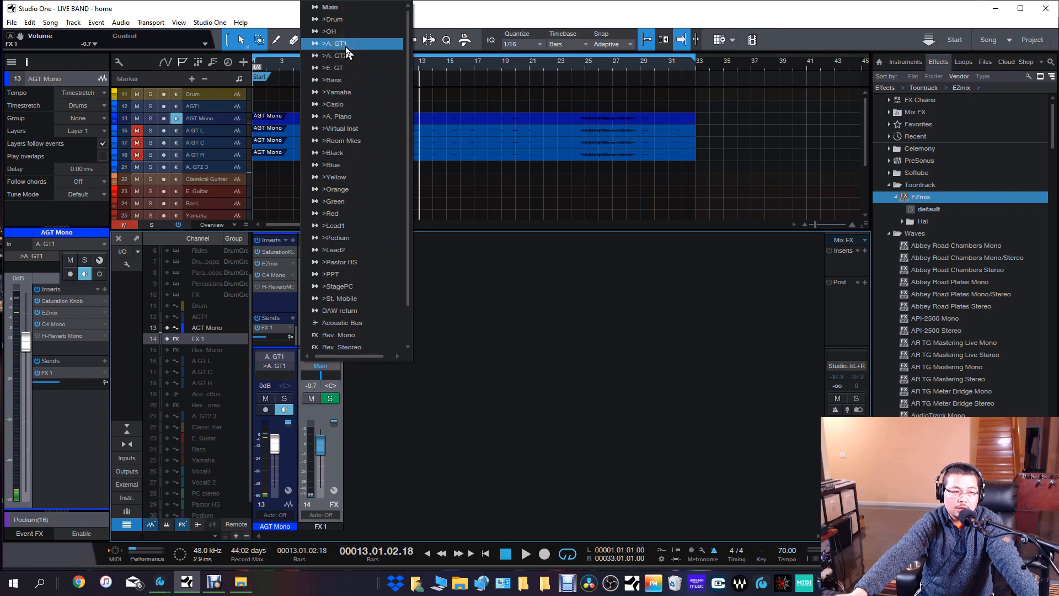
left_click(346, 46)
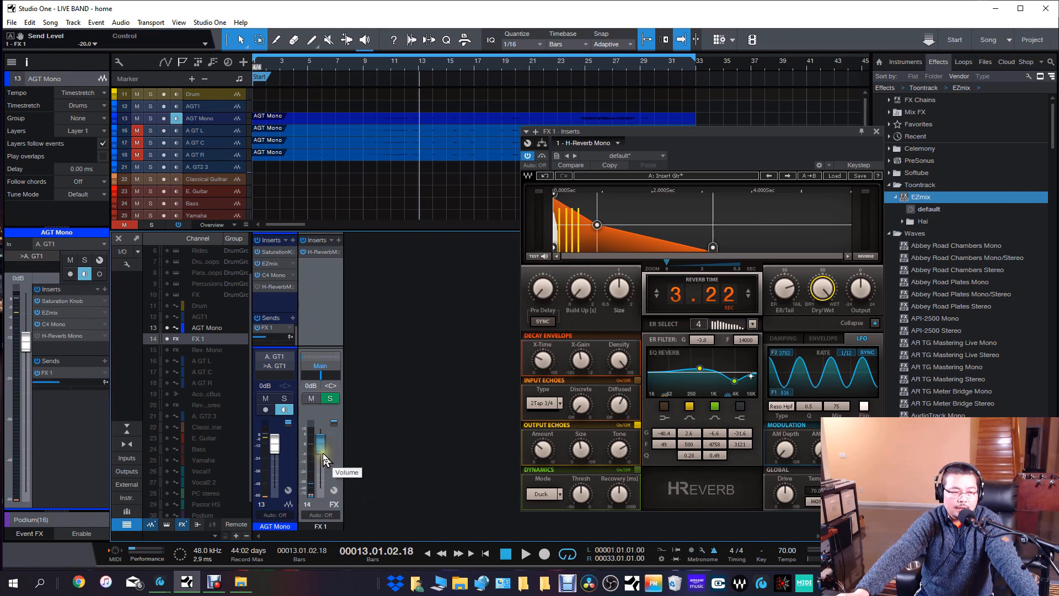
Lower the FX 1 channel's volume to -0.7 dB and close the H-Reverb Mono window.
left_click_drag(320, 456, 320, 451)
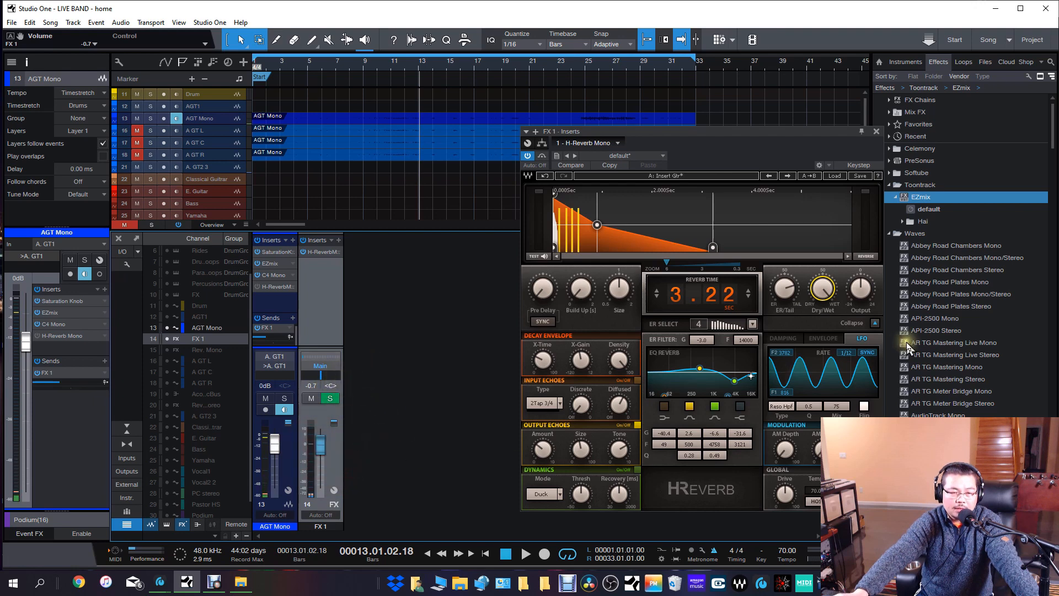
left_click(877, 131)
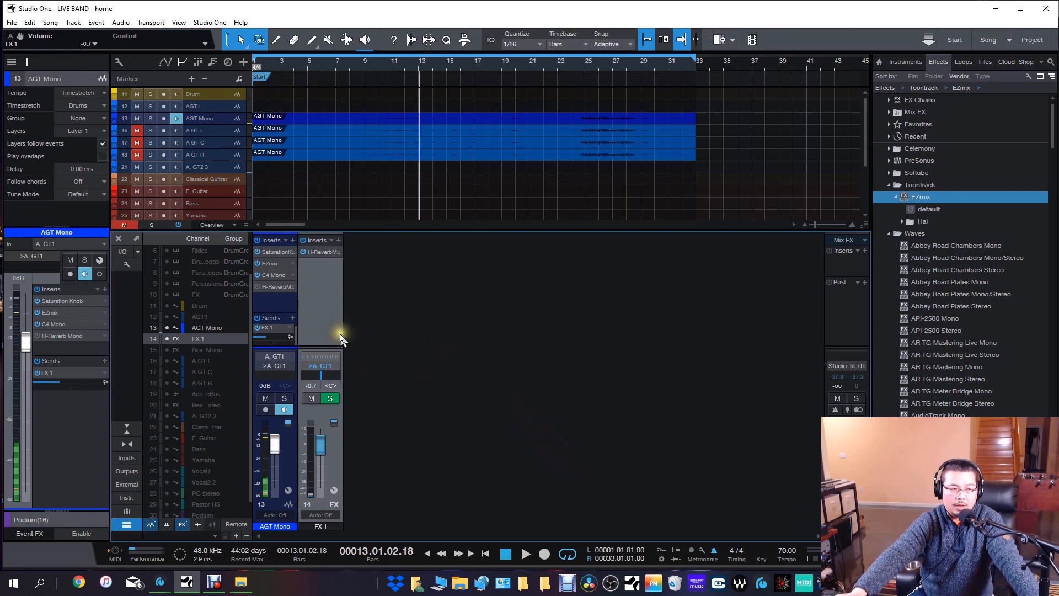
left_click(331, 399)
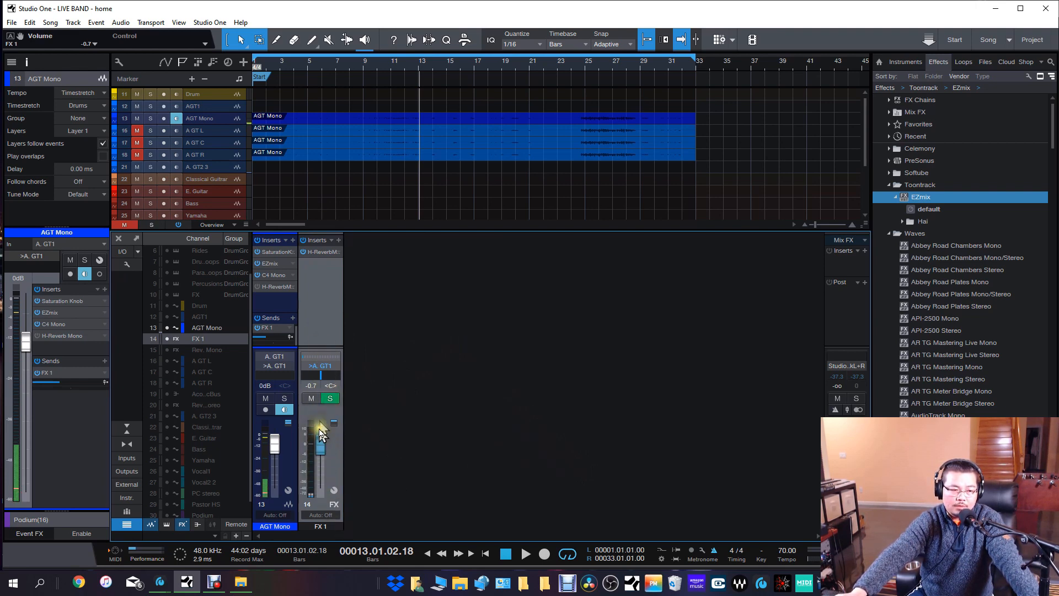
Remove the FX 1 channel and turn the H-Reverb Mono insert on AGT Mono back on.
right_click(326, 326)
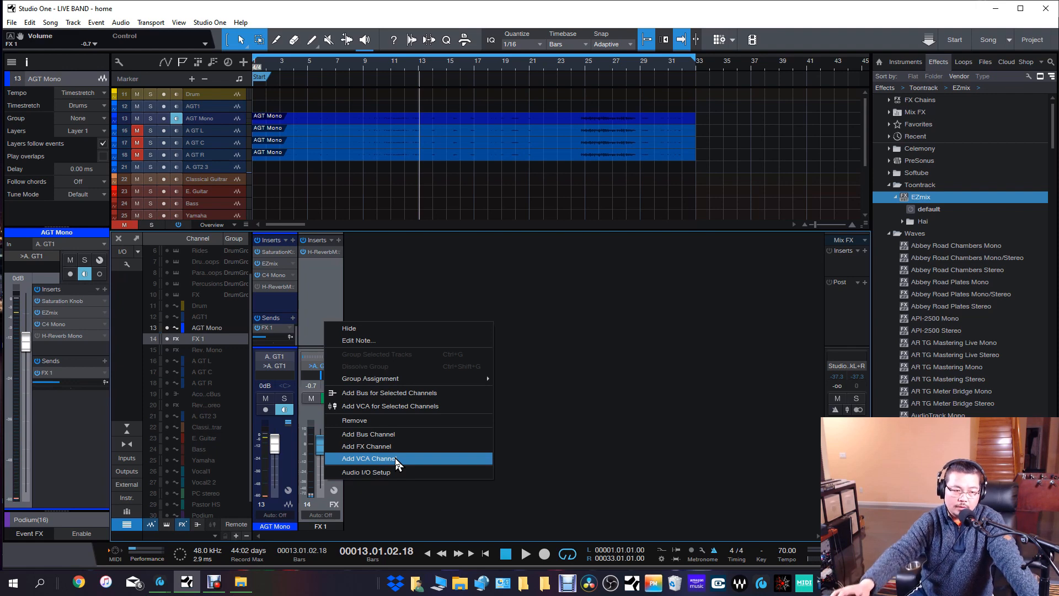
left_click(455, 302)
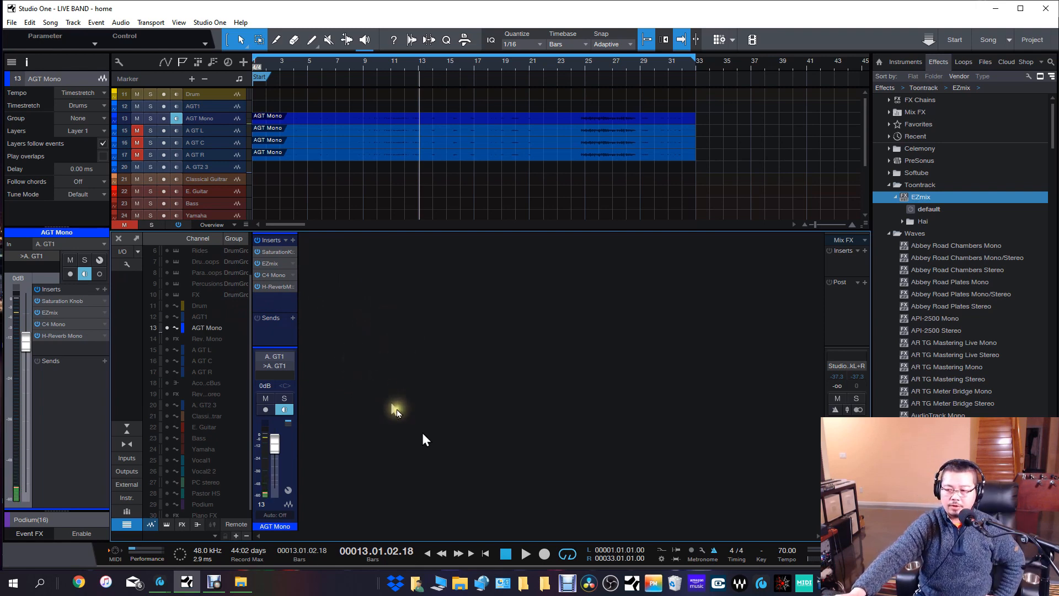
Show the A GT L, A GT C, A GT R and Acoustic Bus channels in the console and unmute the three guitar channels.
key("ctrl+2")
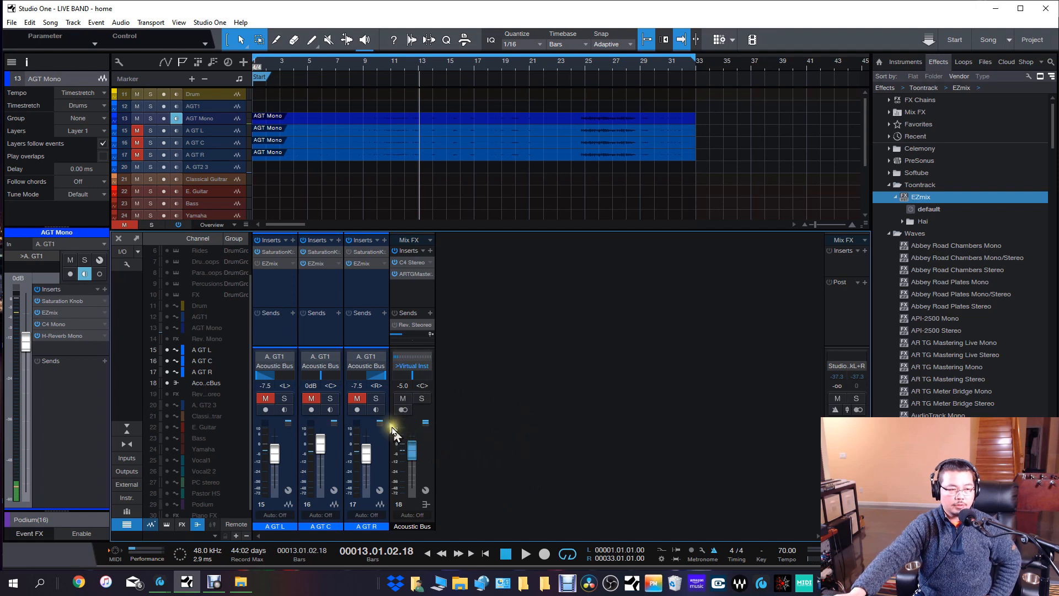
left_click_drag(266, 398, 352, 405)
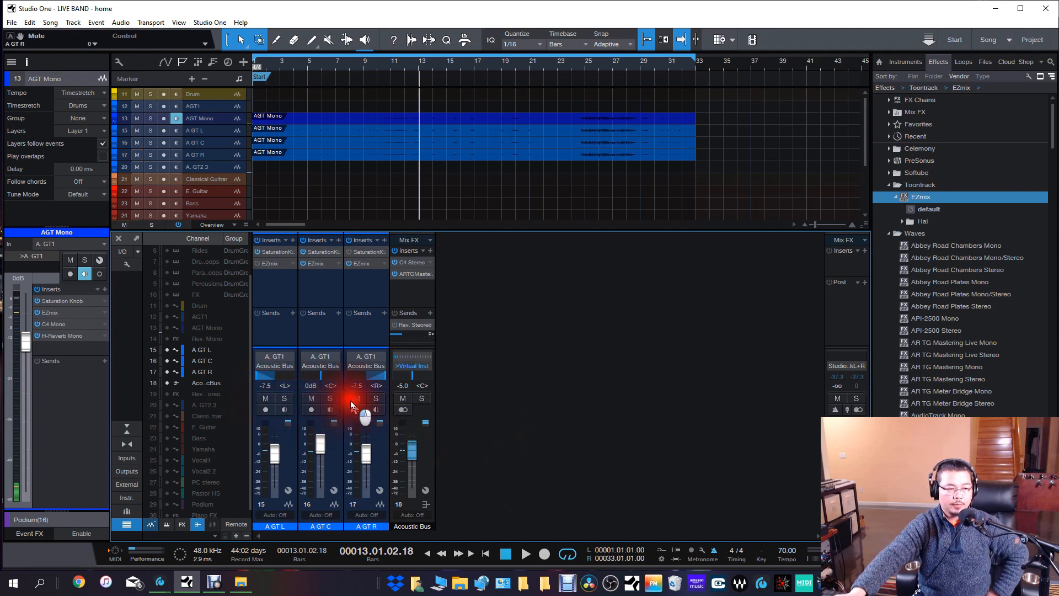
Inspect how the Saturation Knob and EZmix inserts on A GT C are routed through the splitter, and close the window.
left_click(321, 301)
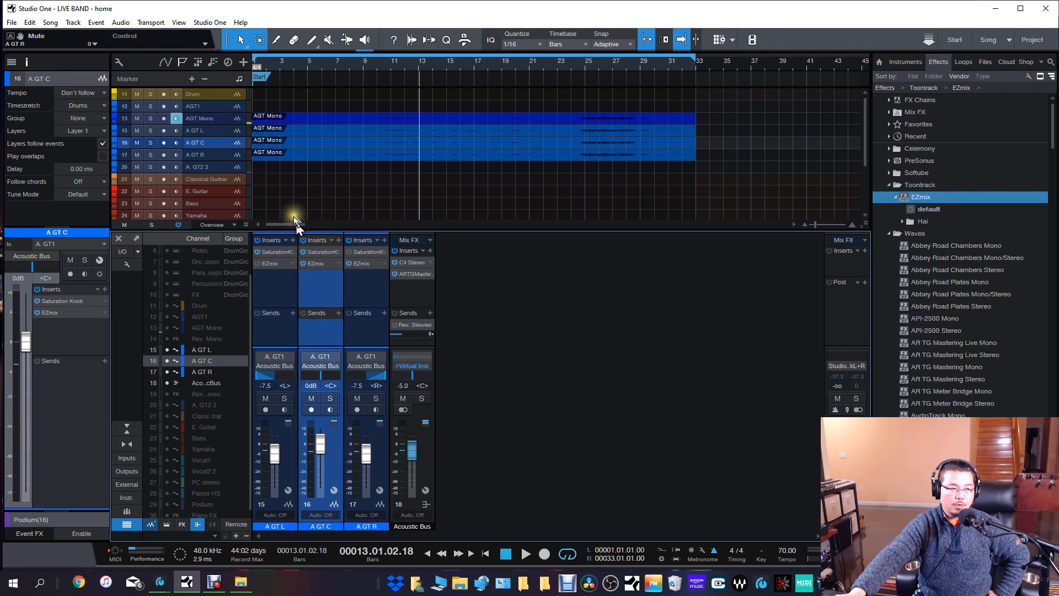
double_click(323, 253)
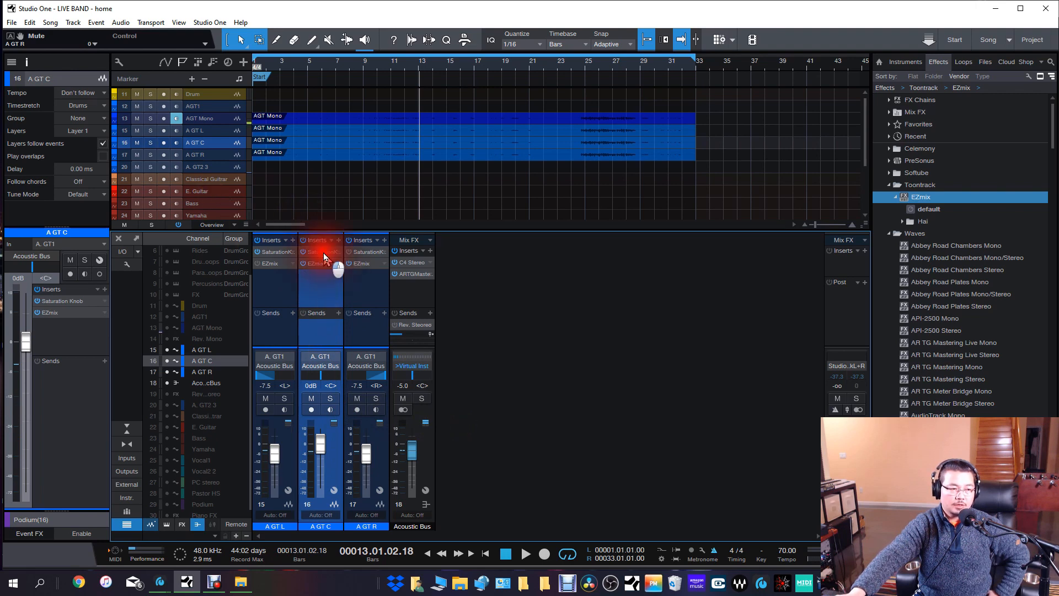
left_click_drag(1058, 196, 569, 214)
left_click(490, 227)
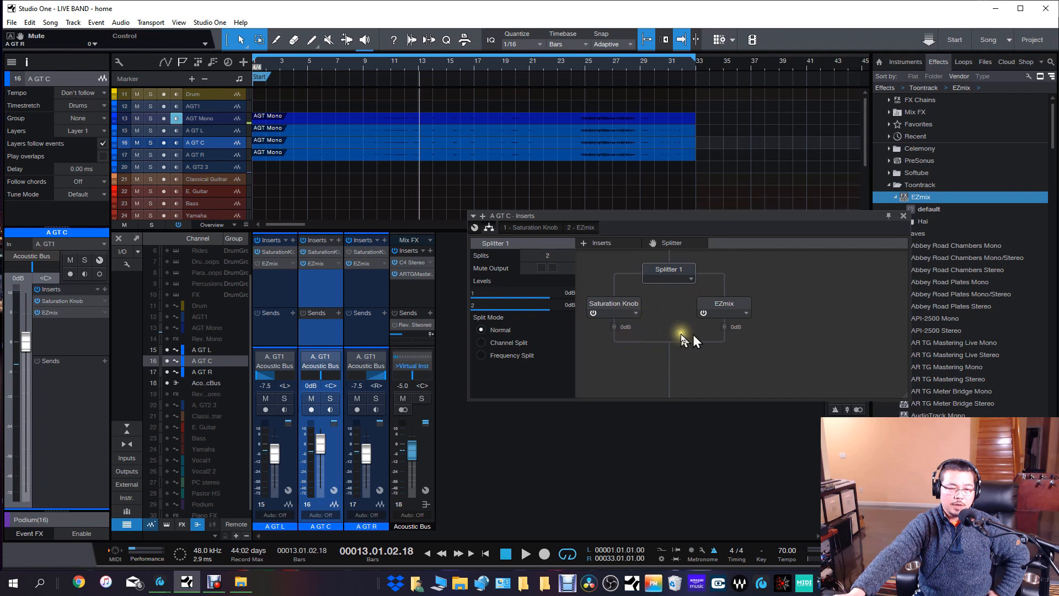
left_click(903, 220)
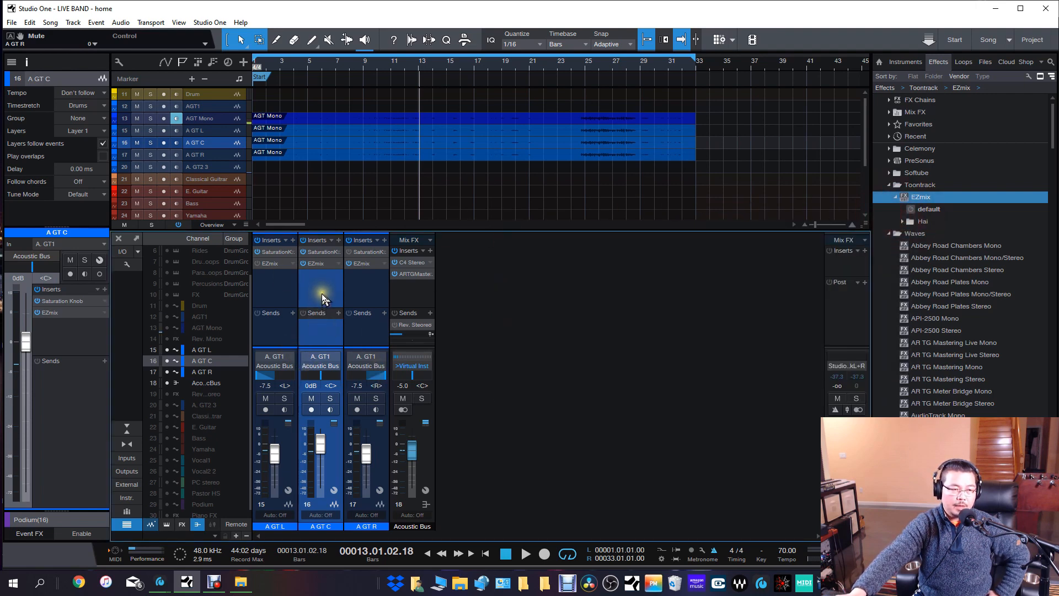
Check the Duplicate Track (Complete) option for A GT C without applying it, and review the A GT L and A GT R channels.
right_click(221, 143)
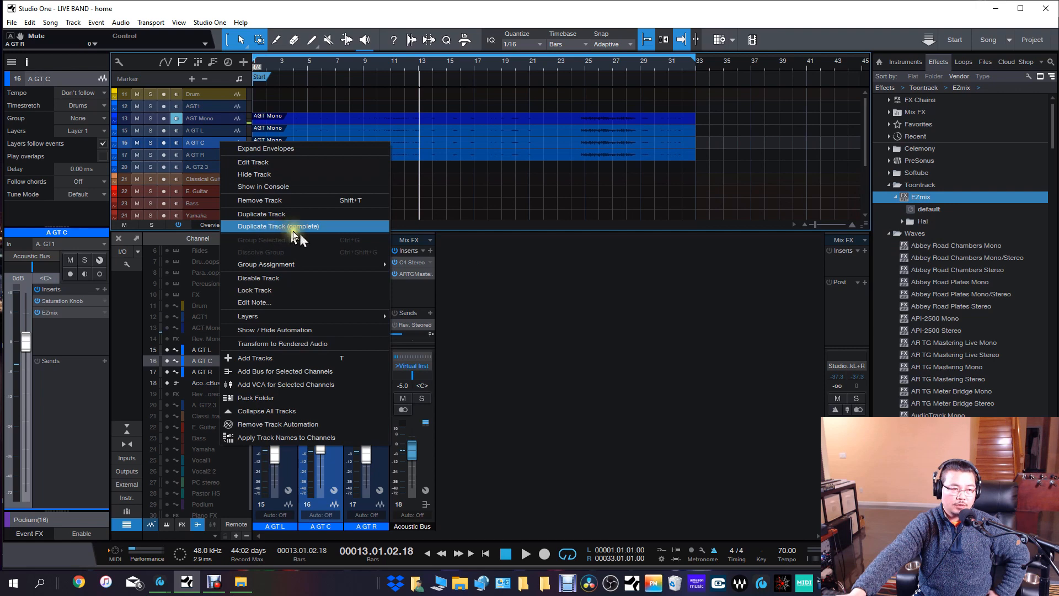
left_click(560, 368)
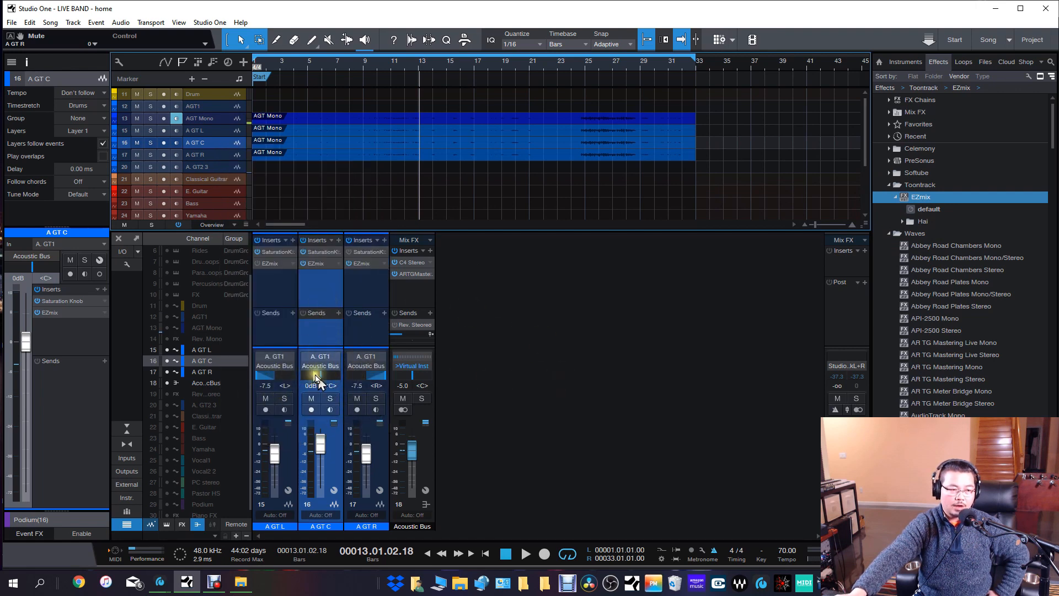
left_click(278, 333)
left_click(347, 336)
left_click(277, 329)
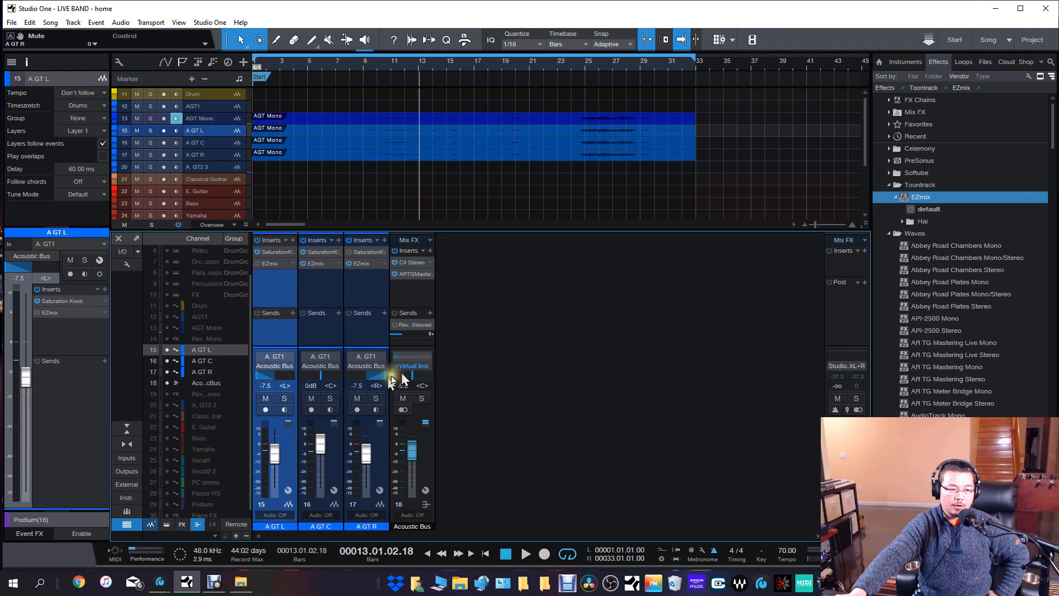
left_click(355, 277)
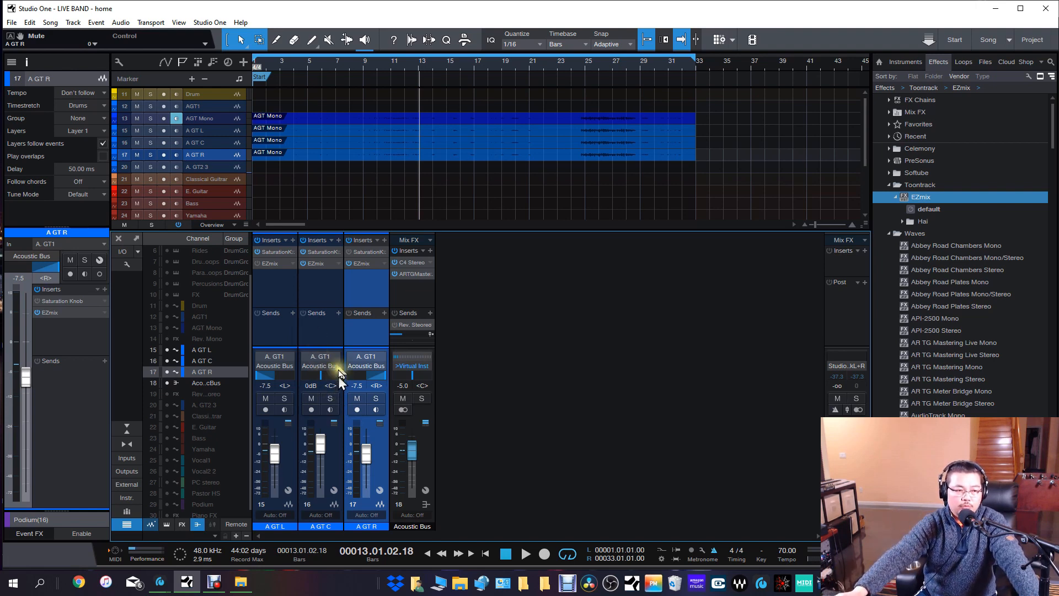
Review the track Delay values of A GT L and A GT R in the inspector.
left_click(289, 451)
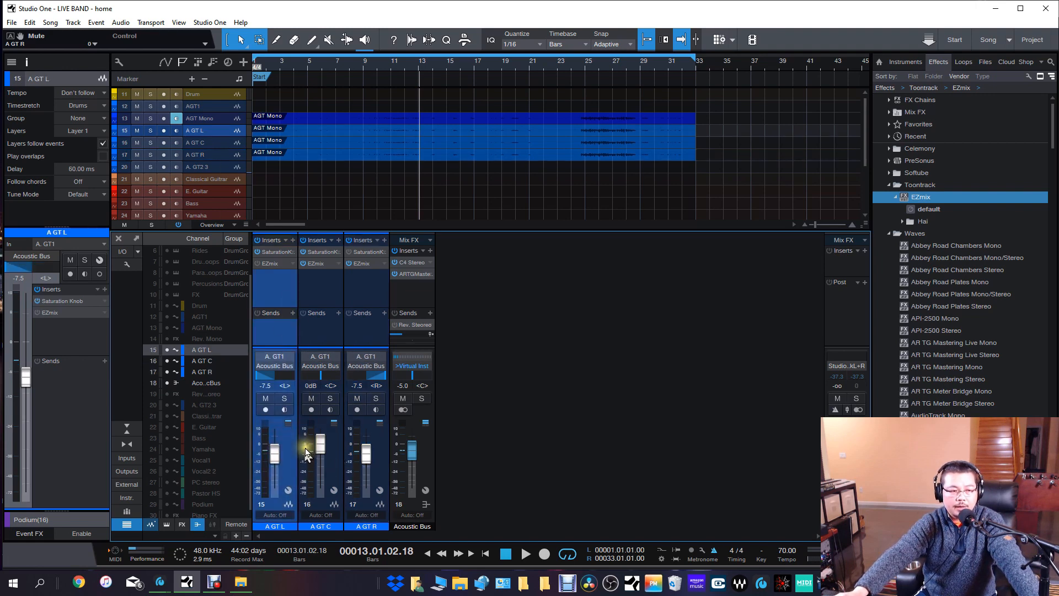
left_click(26, 62)
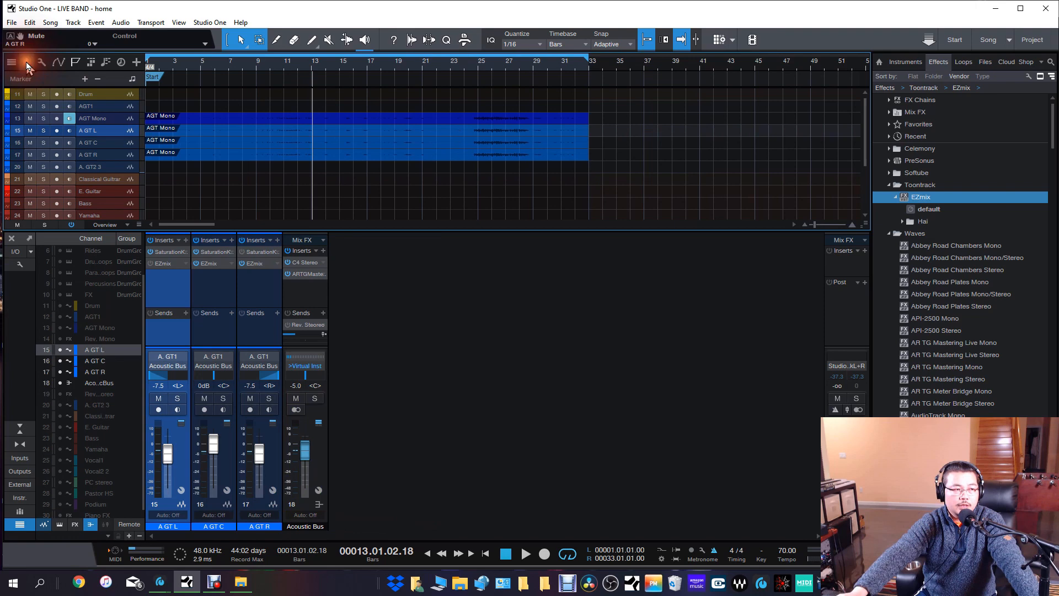
double_click(80, 169)
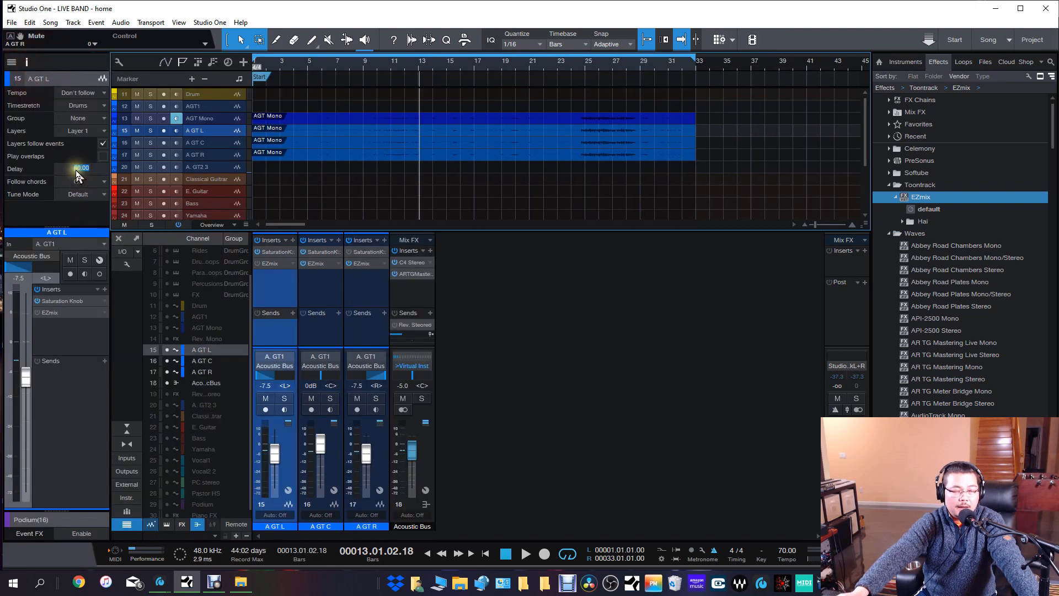
key("Return")
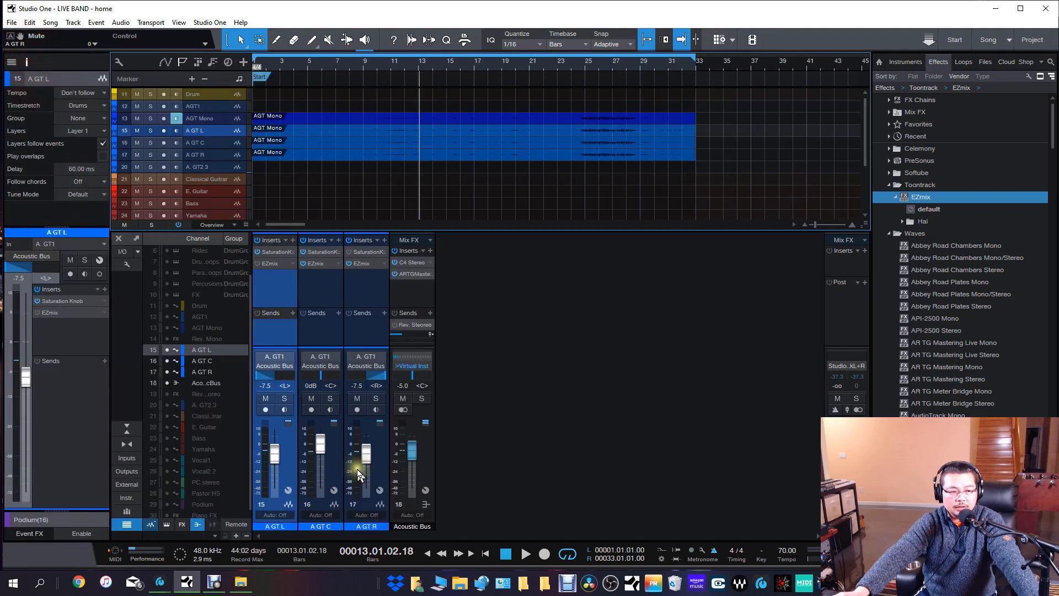
left_click(375, 442)
double_click(80, 169)
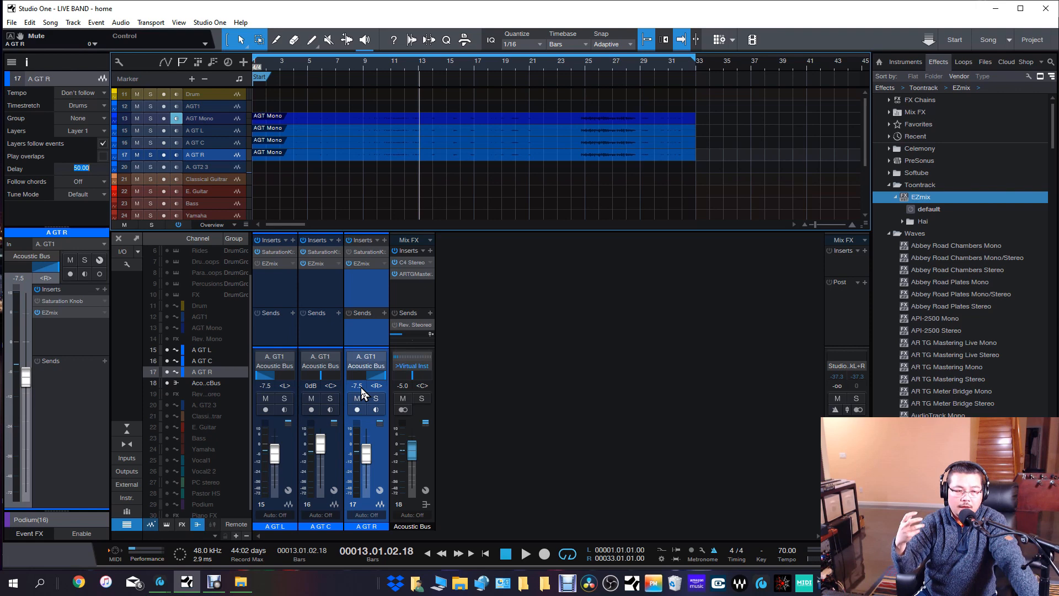
Play from the start, comparing A GT C soloed against all three guitar channels together, and stop playback with solo off.
left_click(325, 339)
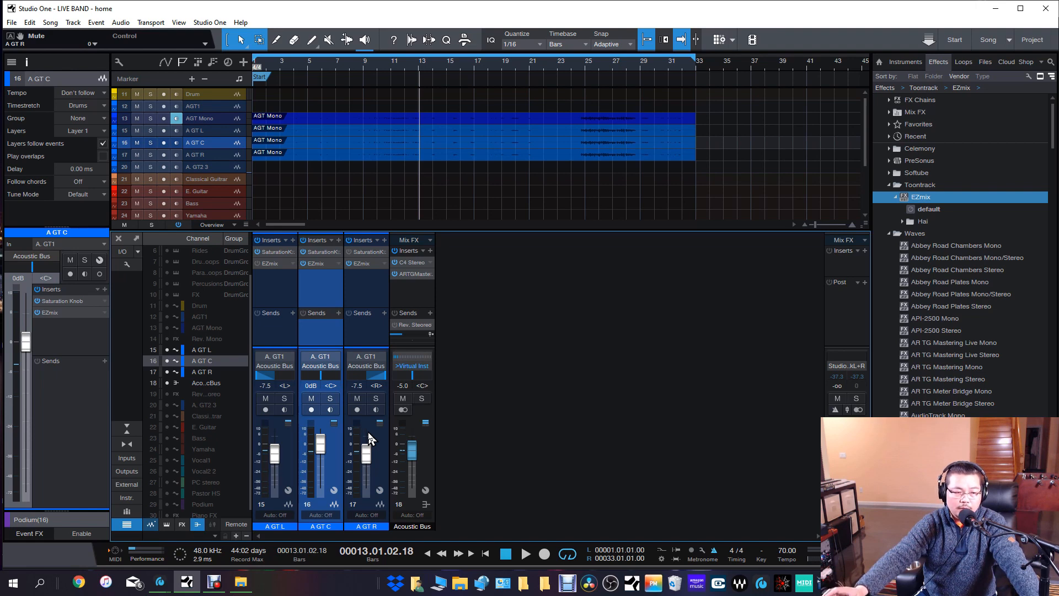
left_click(522, 555)
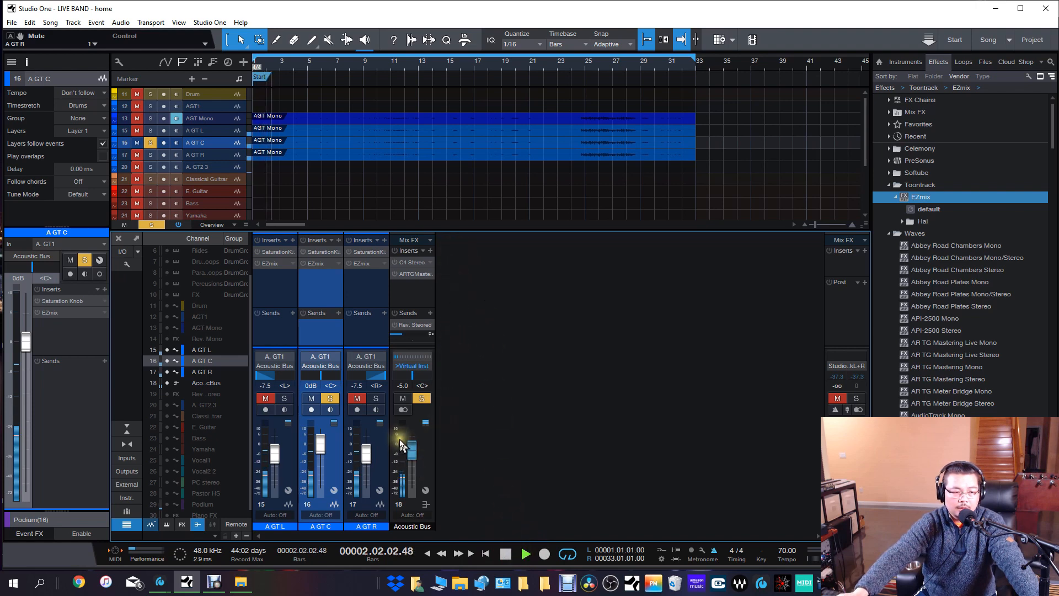
left_click(331, 399)
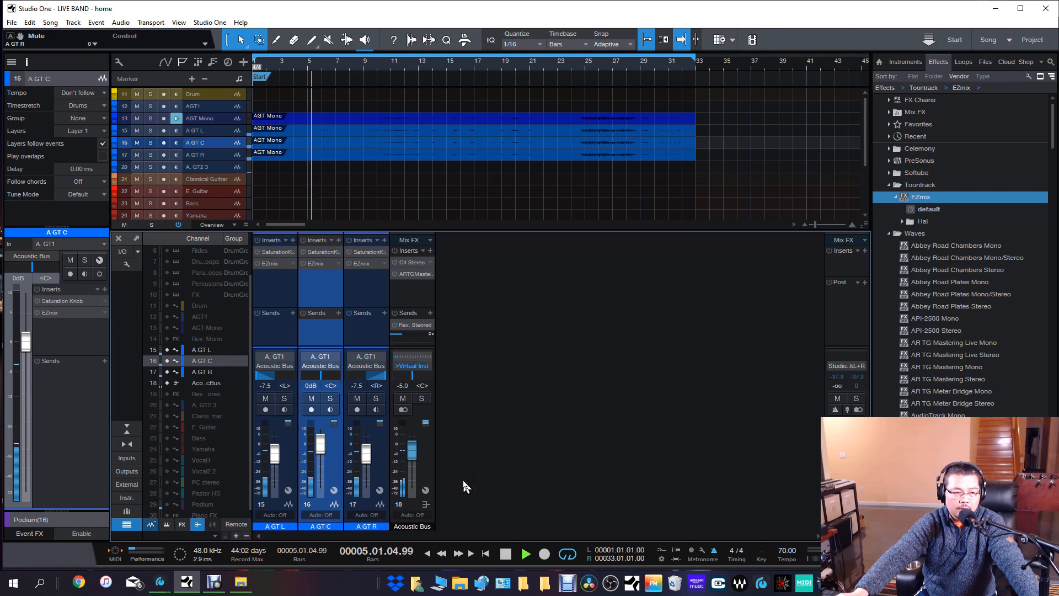
left_click(330, 399)
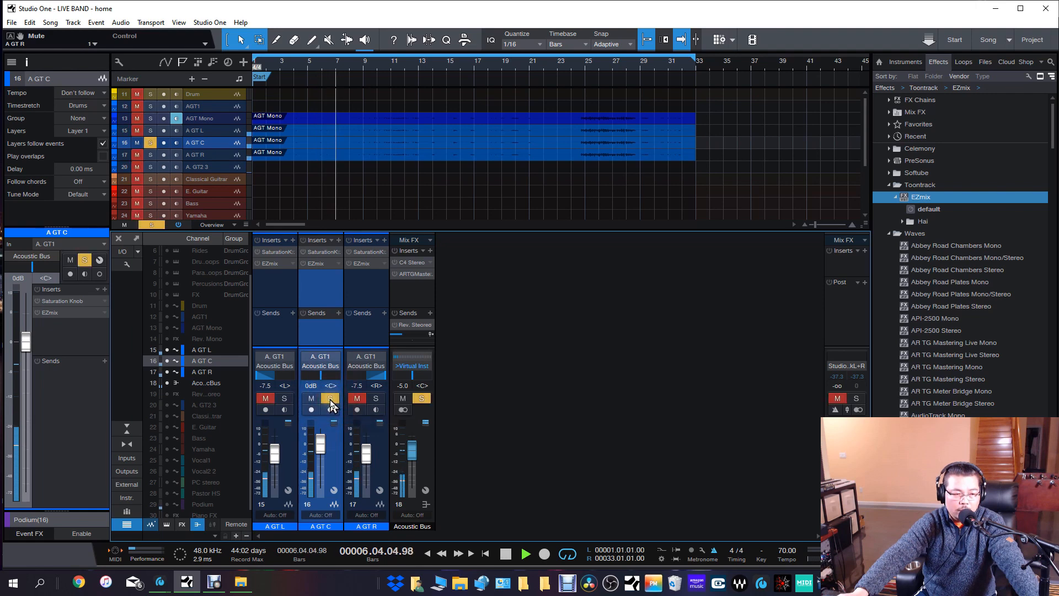
left_click(330, 399)
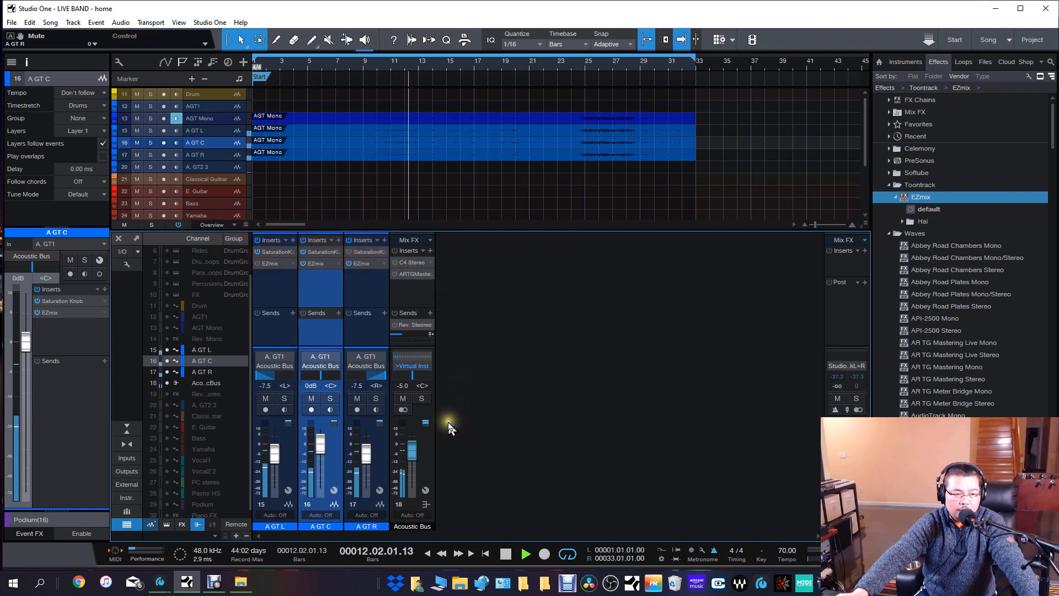
left_click(505, 553)
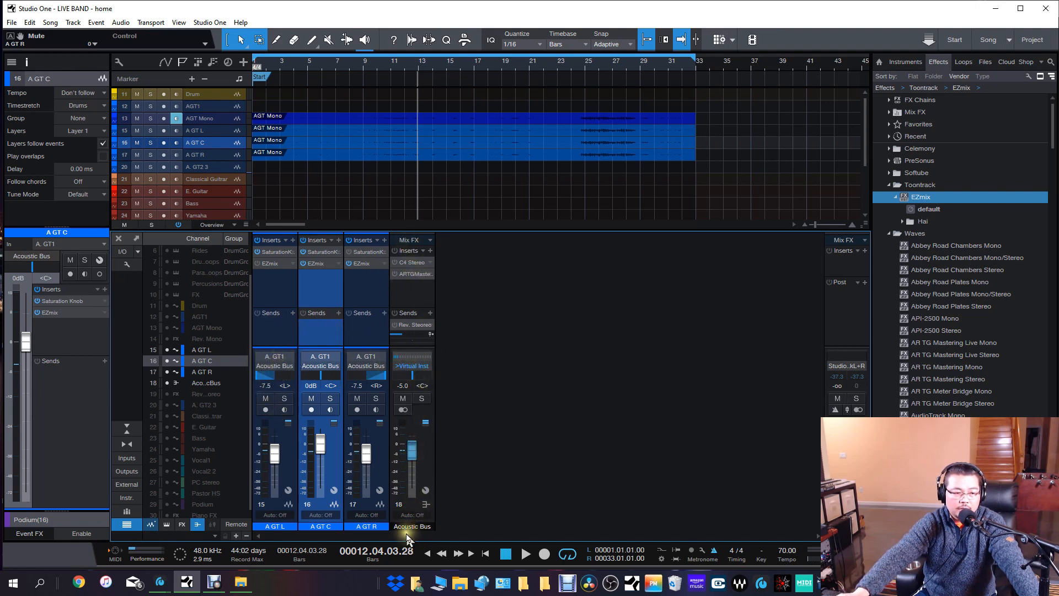
Review the C4 Stereo insert on the Acoustic Bus and the Acoustic-Warm It Up preset of its AR TG Mastering Live Stereo insert.
left_click(412, 262)
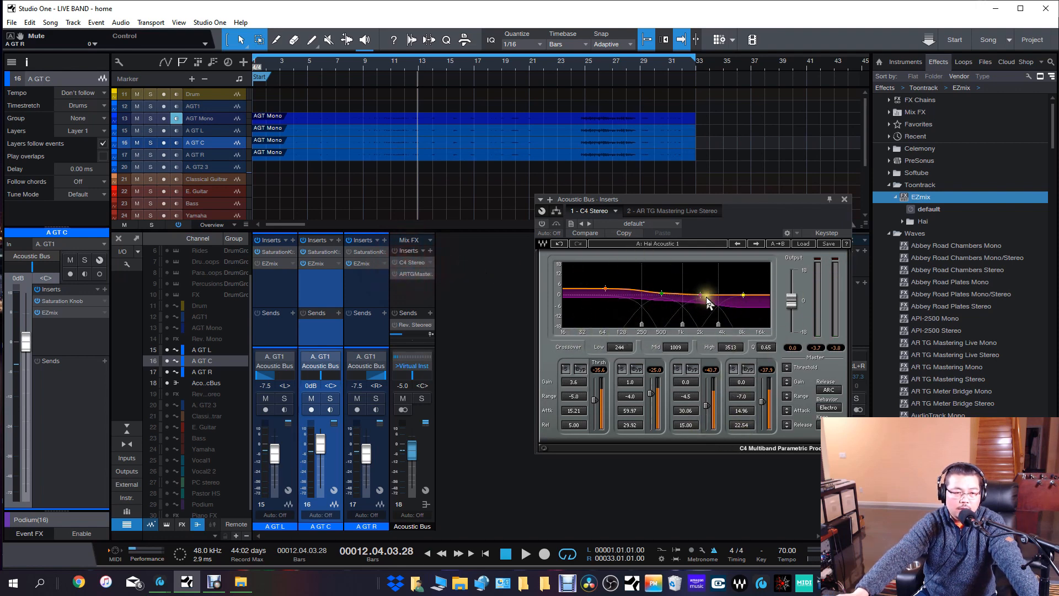
left_click(844, 200)
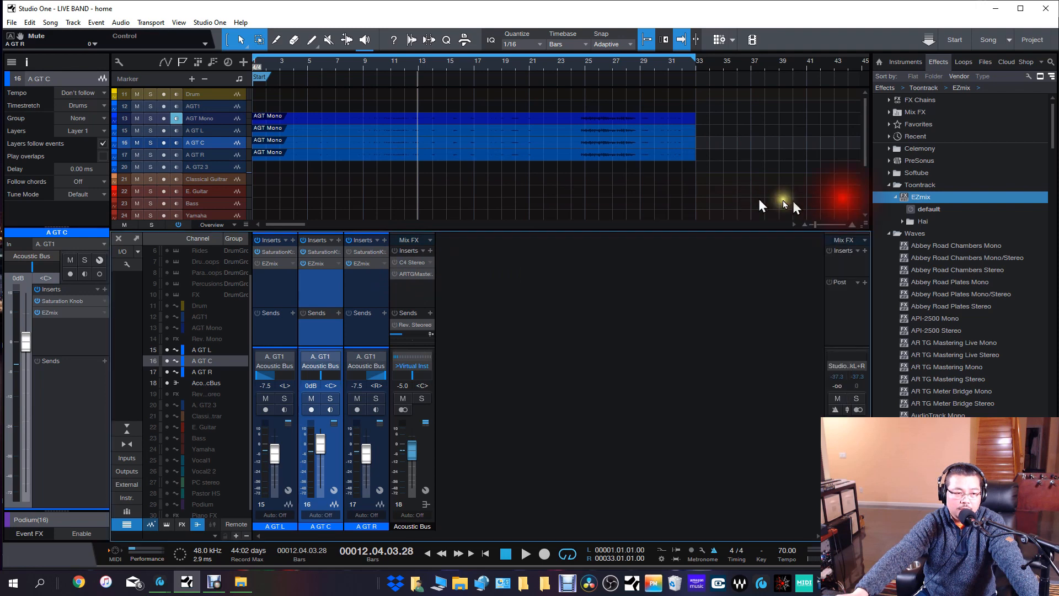
double_click(410, 275)
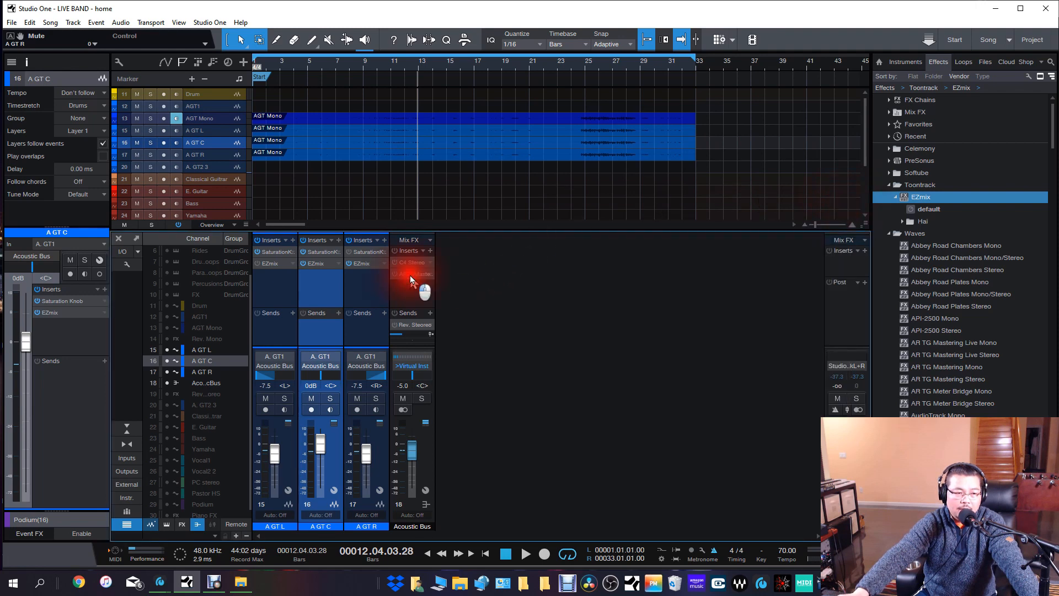
left_click_drag(893, 209, 820, 206)
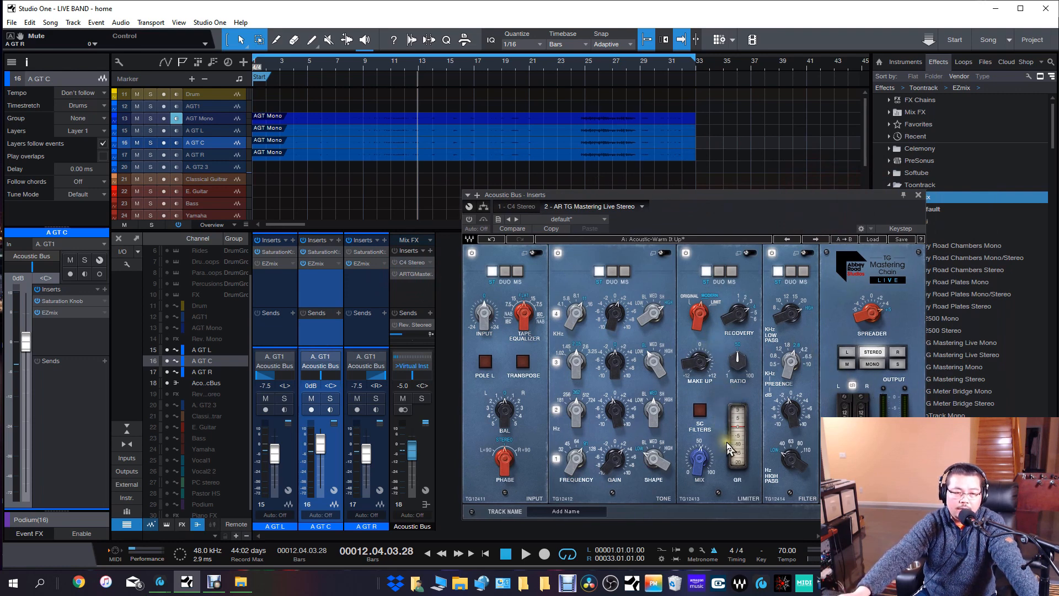
left_click(873, 238)
mouse_move(938, 348)
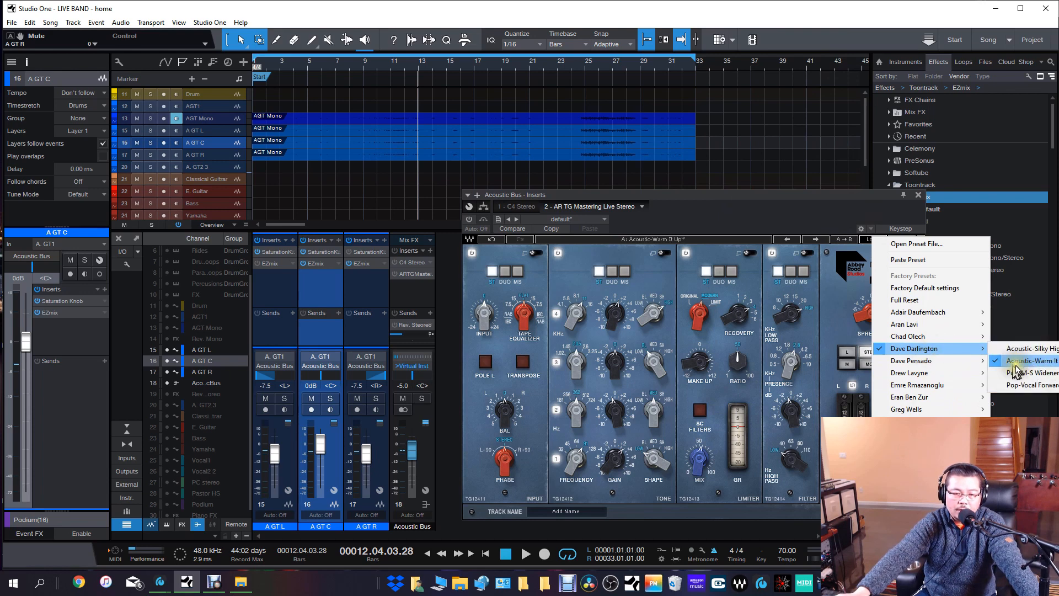
left_click(798, 197)
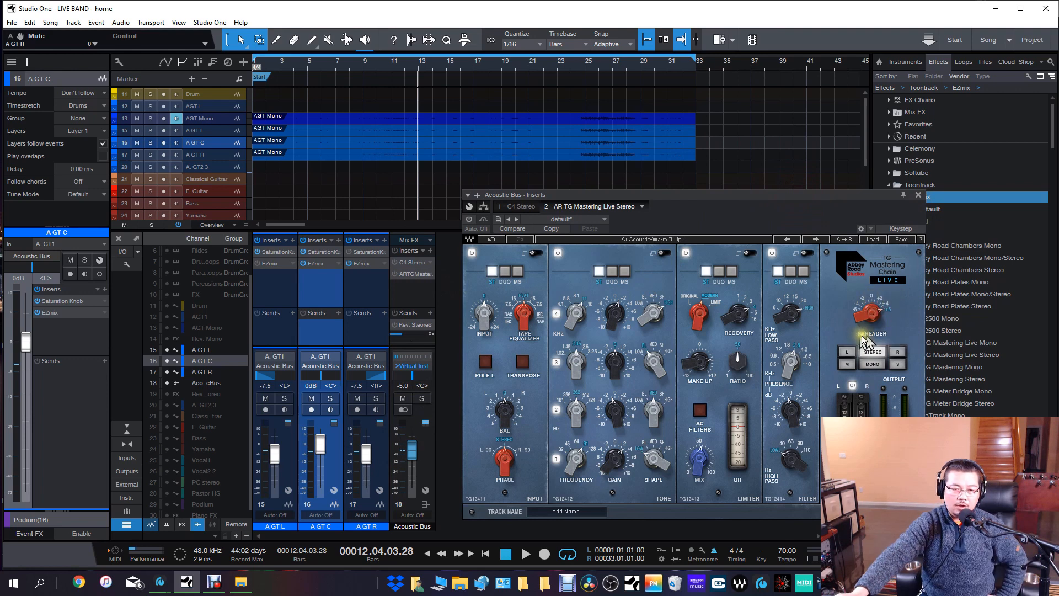
Reset the Spreader to zero, start playback, and enable the AR TG Mastering Live Stereo and C4 Stereo inserts on the Acoustic Bus.
mouse_move(871, 309)
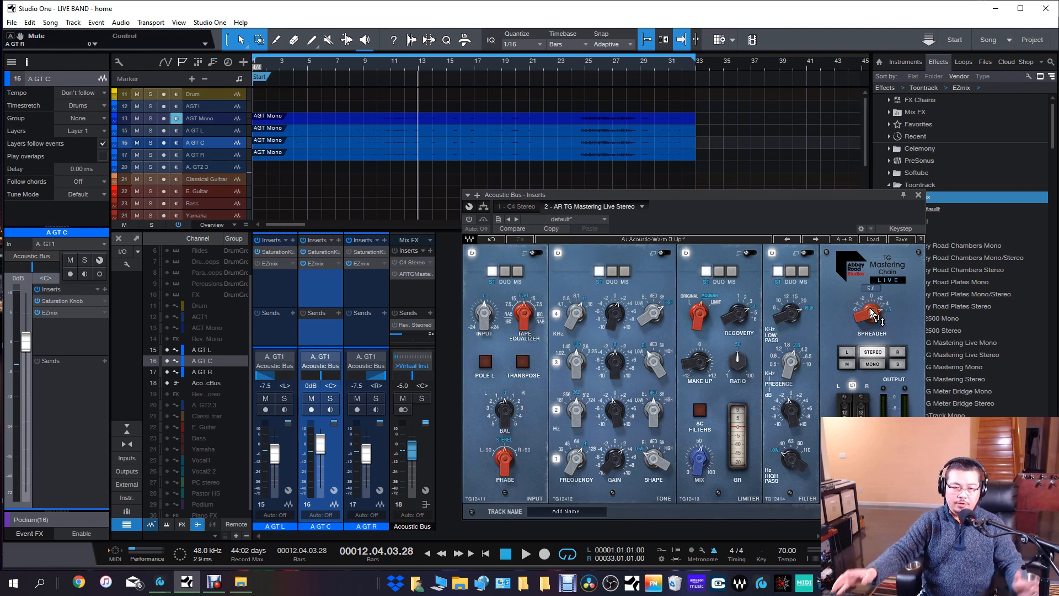
double_click(870, 303)
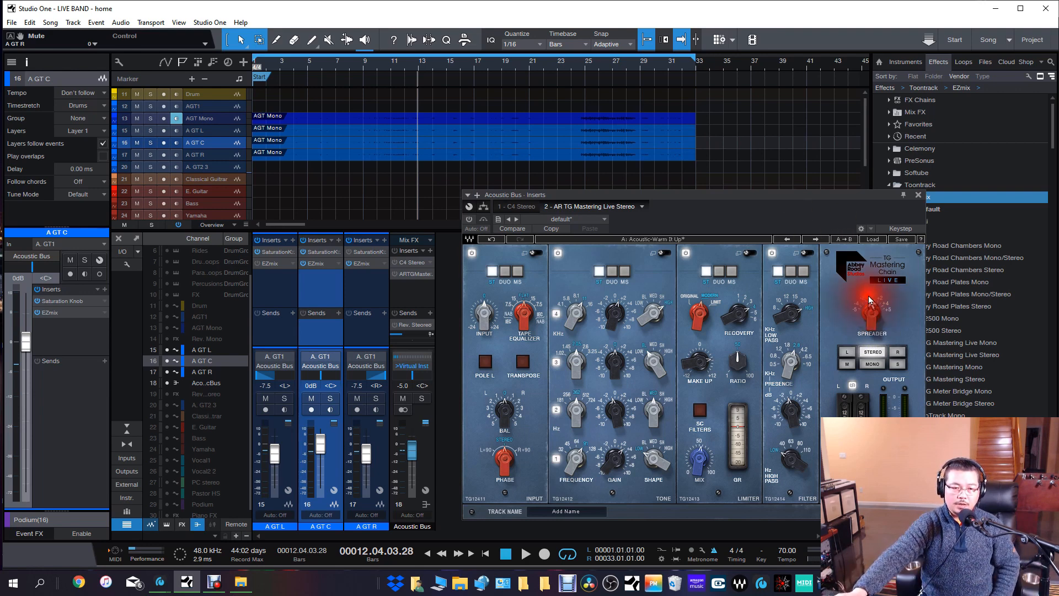
left_click(526, 554)
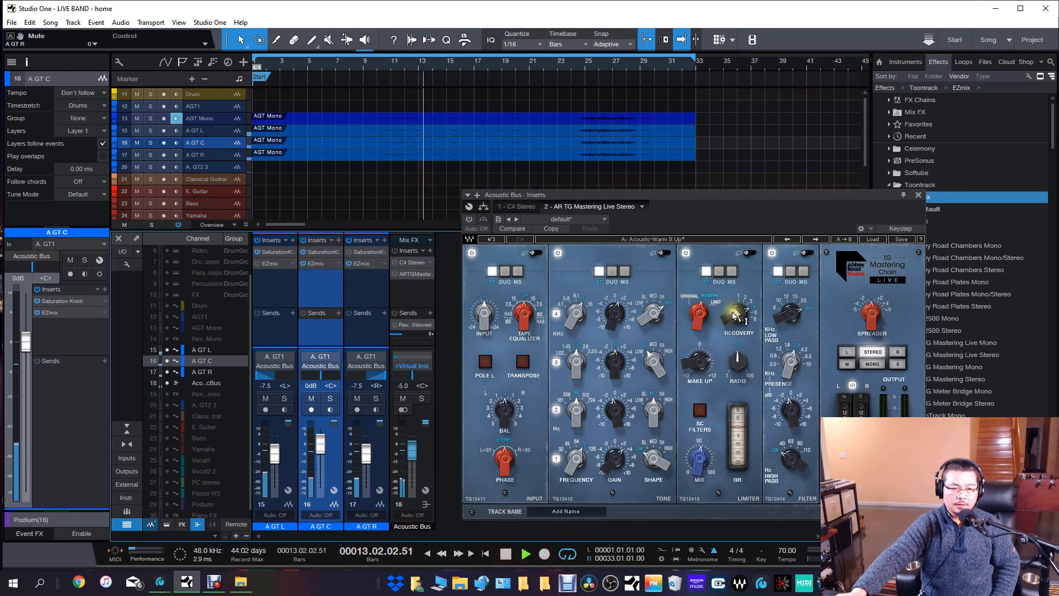
left_click(469, 219)
left_click(395, 262)
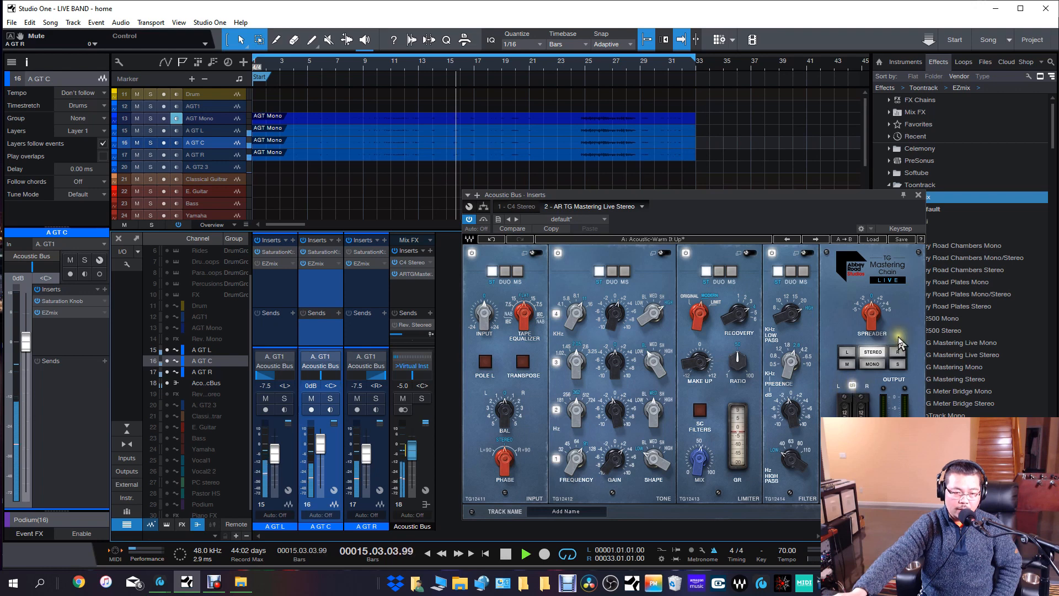
Audition the Spreader at 5.0 and 2.0 during playback, leave it at 4.0, and stop playback.
left_click_drag(880, 303, 895, 339)
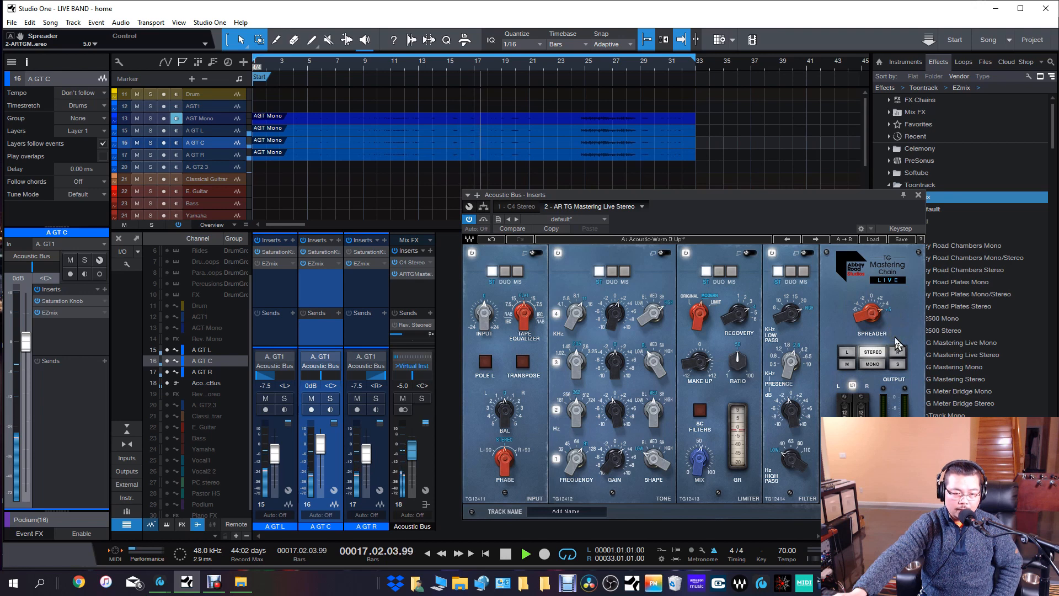
left_click(880, 301)
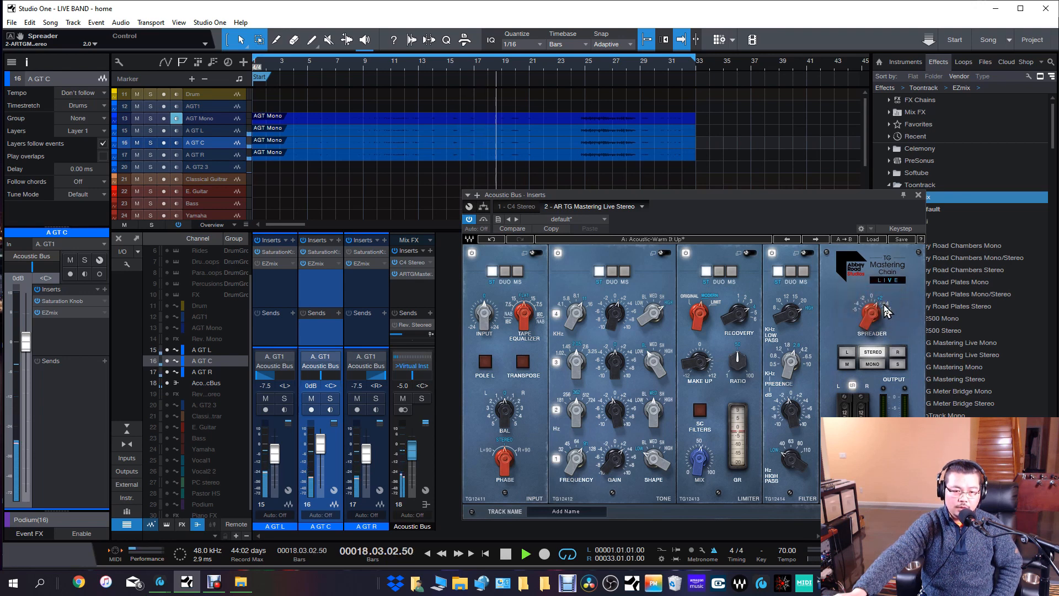
left_click_drag(885, 311, 897, 328)
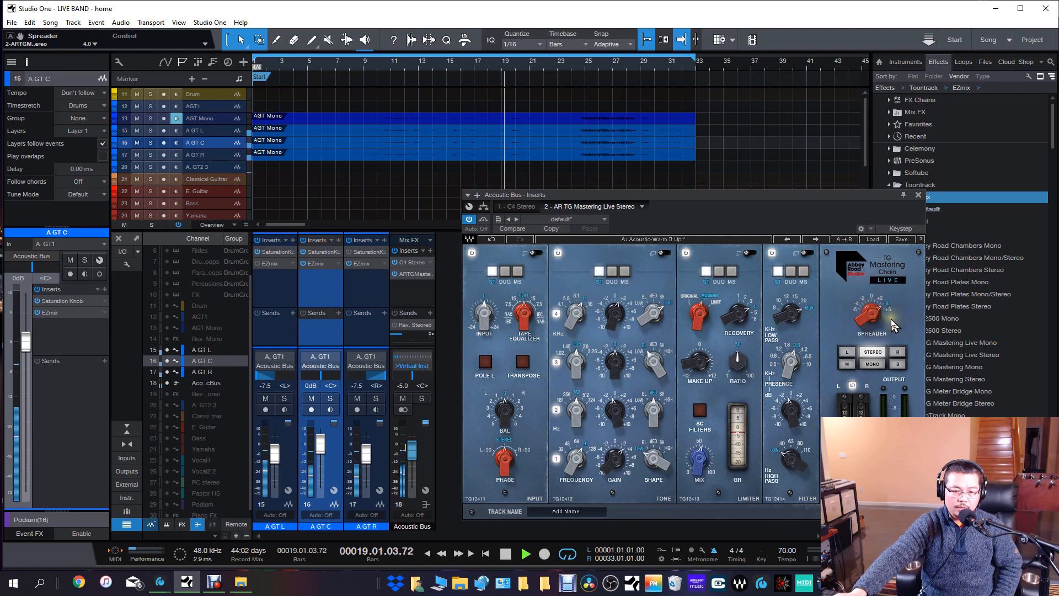
left_click(889, 315)
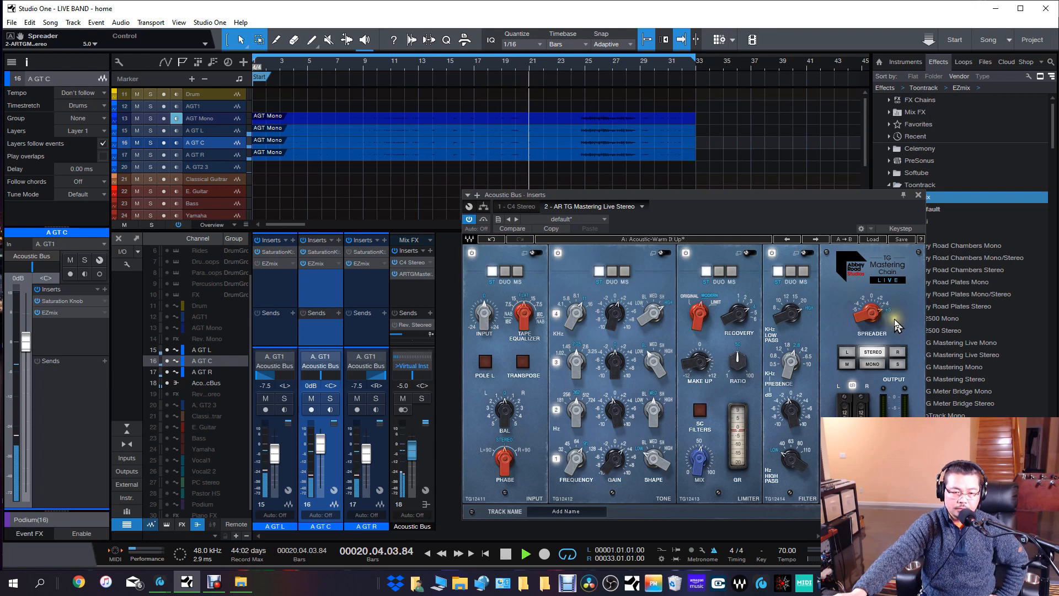
left_click(886, 305)
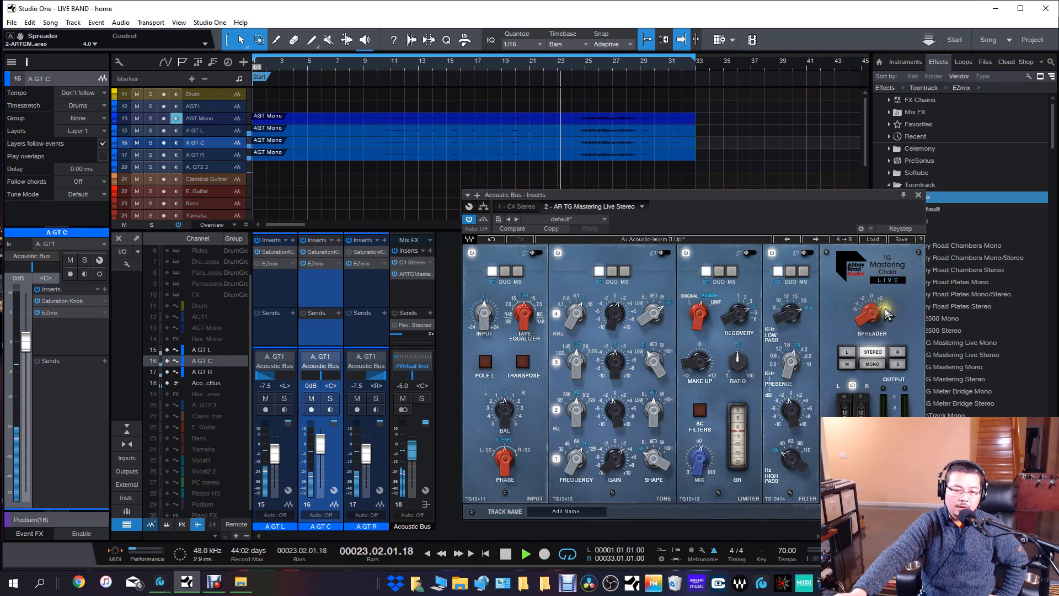
left_click(506, 554)
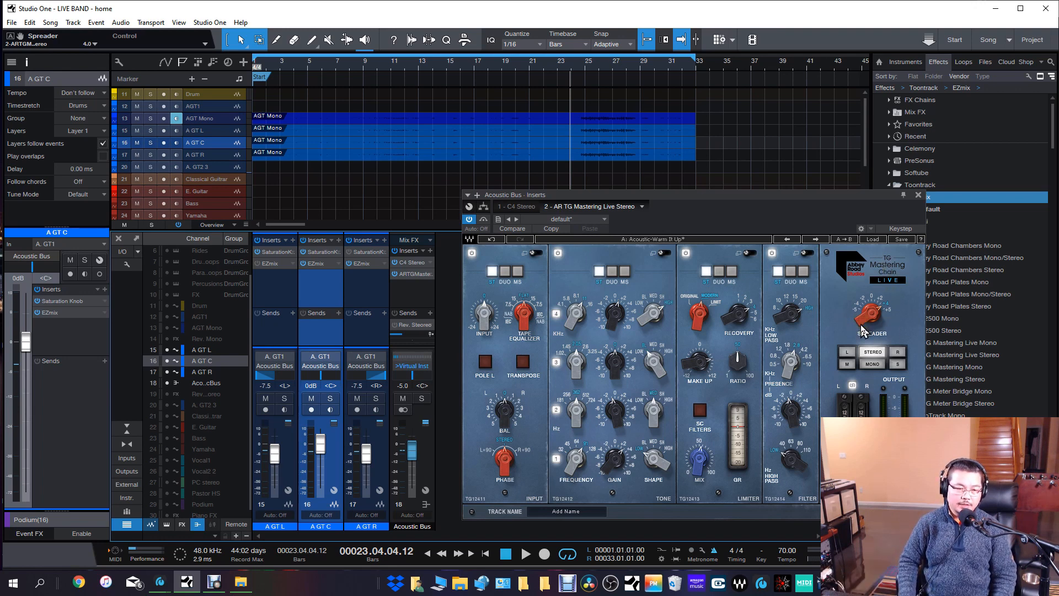
Play from about bar 9, close the plugin window, and compare A GT C soloed against all three guitars with the inserts bypassed.
left_click(372, 67)
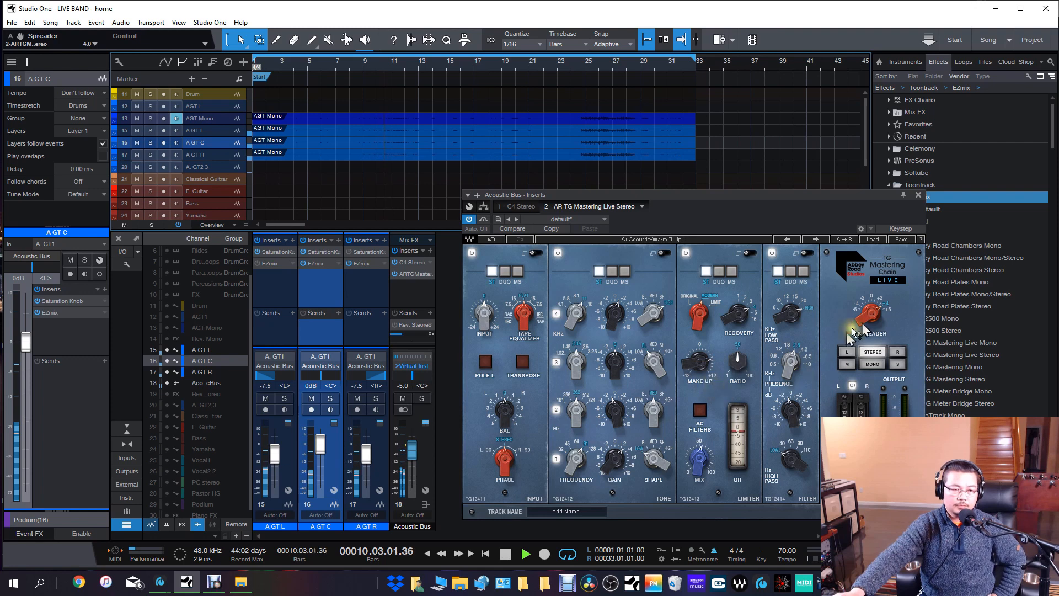
left_click(918, 195)
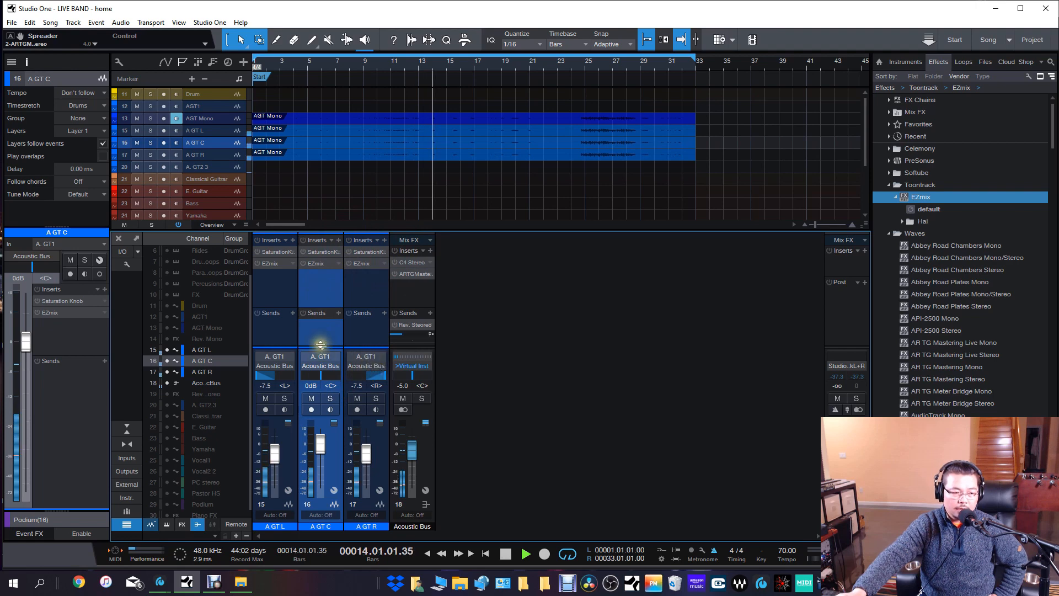
left_click(330, 398)
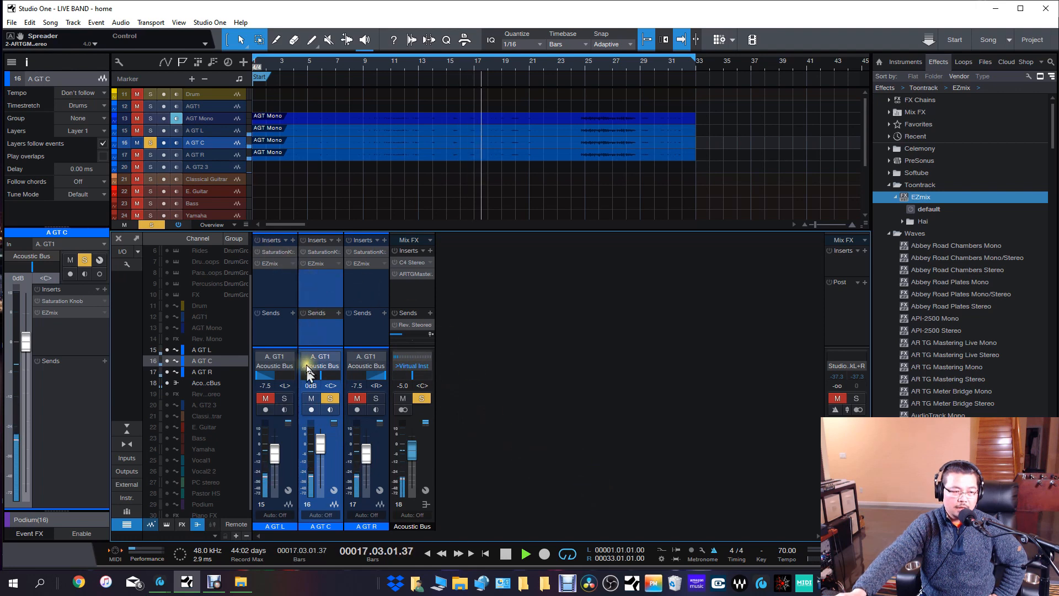
left_click(331, 402)
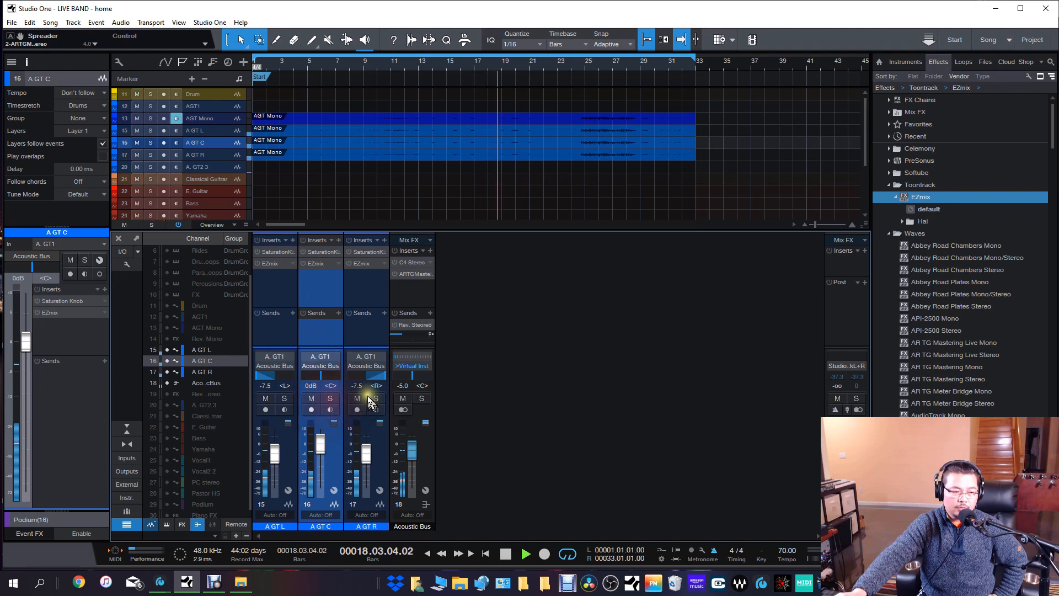
Re-enable the inserts on A GT L, A GT C, A GT R and the Acoustic Bus during playback.
left_click(258, 240)
left_click(303, 241)
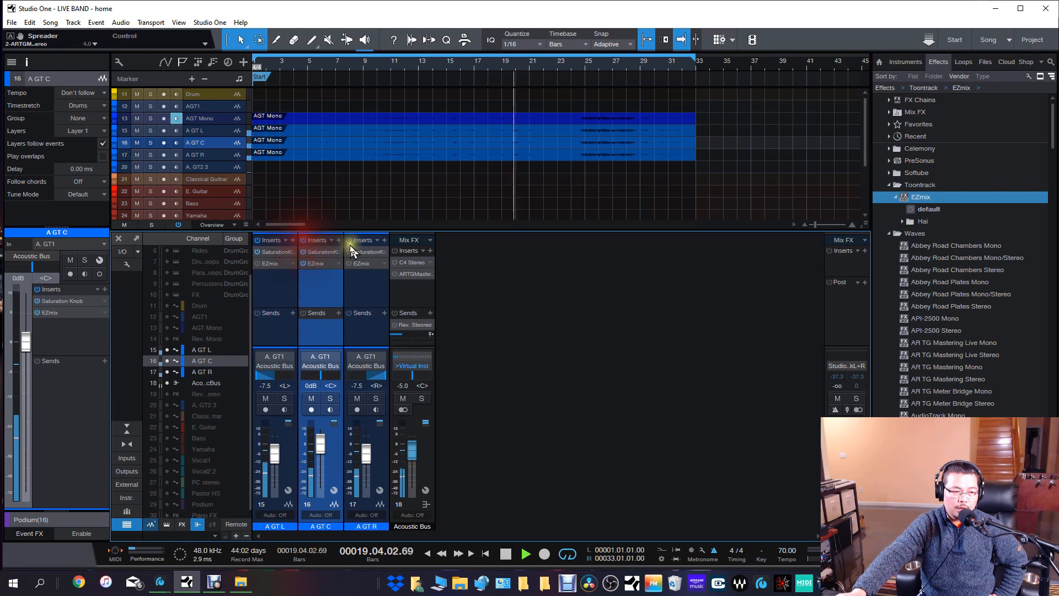
left_click(349, 240)
left_click(395, 251)
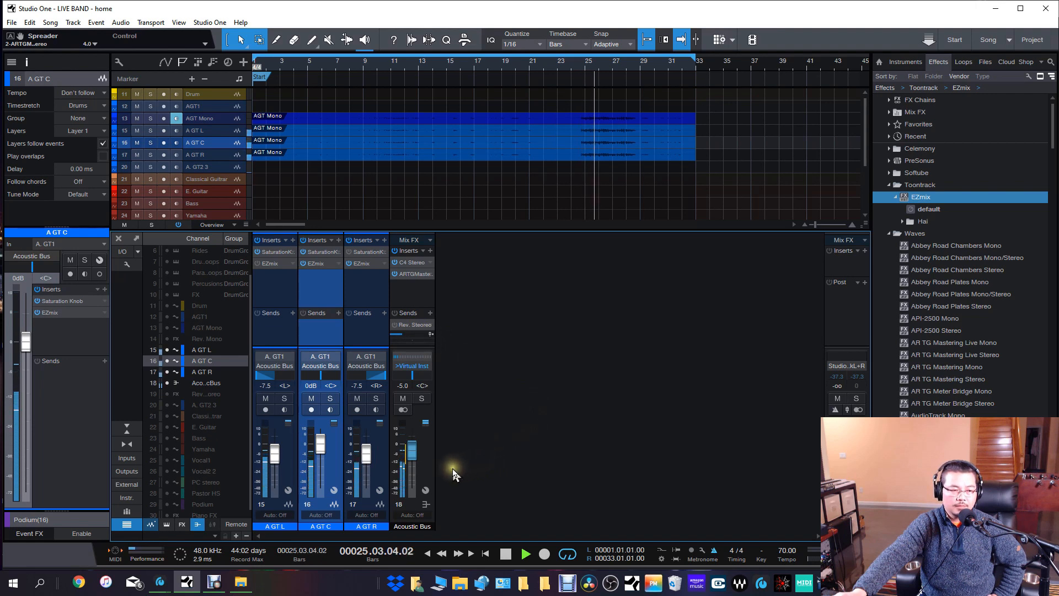
Lower the Acoustic Bus volume to -7.5 dB and stop playback.
left_click(413, 453)
left_click_drag(414, 453, 414, 458)
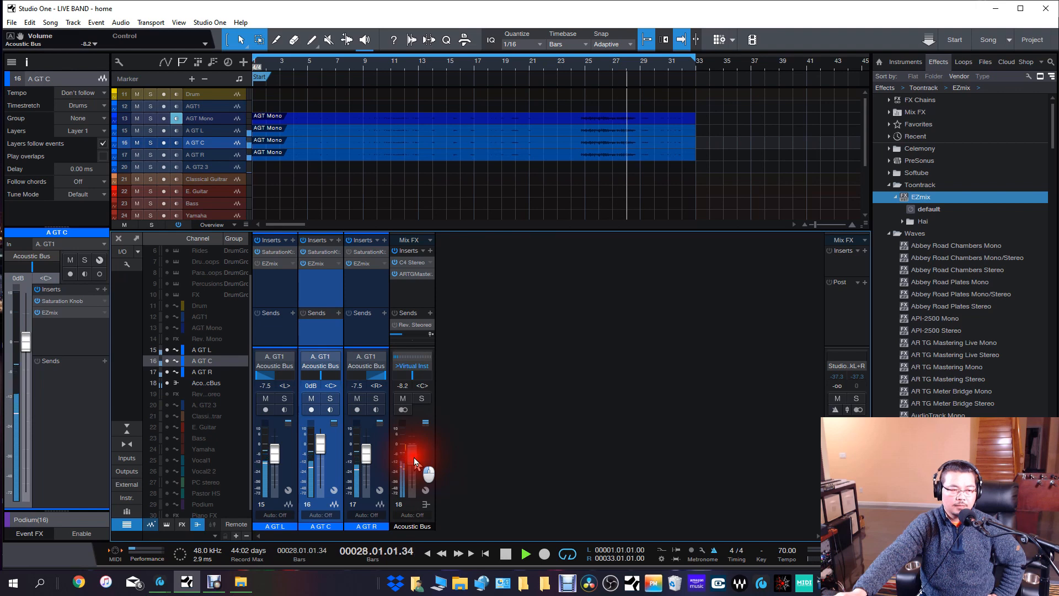
scroll(415, 457, "up", 1)
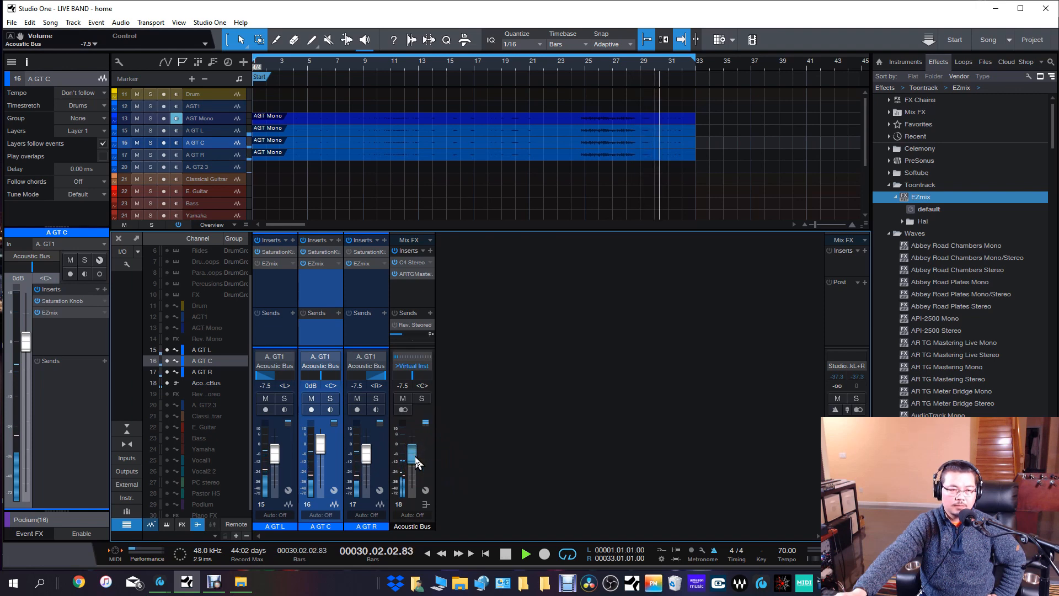
left_click(507, 554)
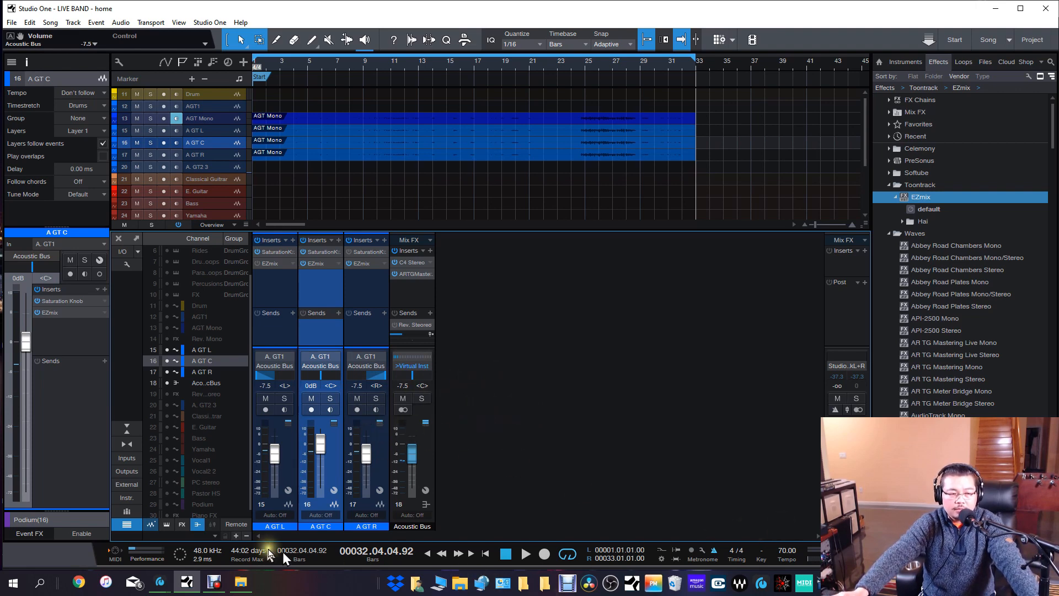
Check the Virtual Inst channel's FireWire input source in StudioLive RM32 AI, and return to Studio One to review the Acoustic Bus output routing.
left_click(160, 582)
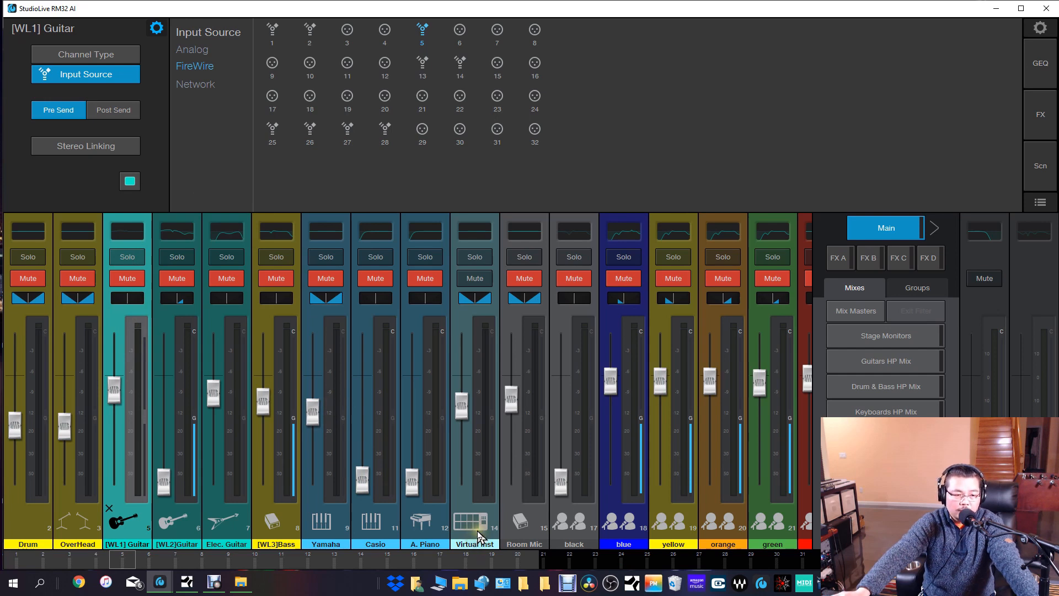
left_click(478, 534)
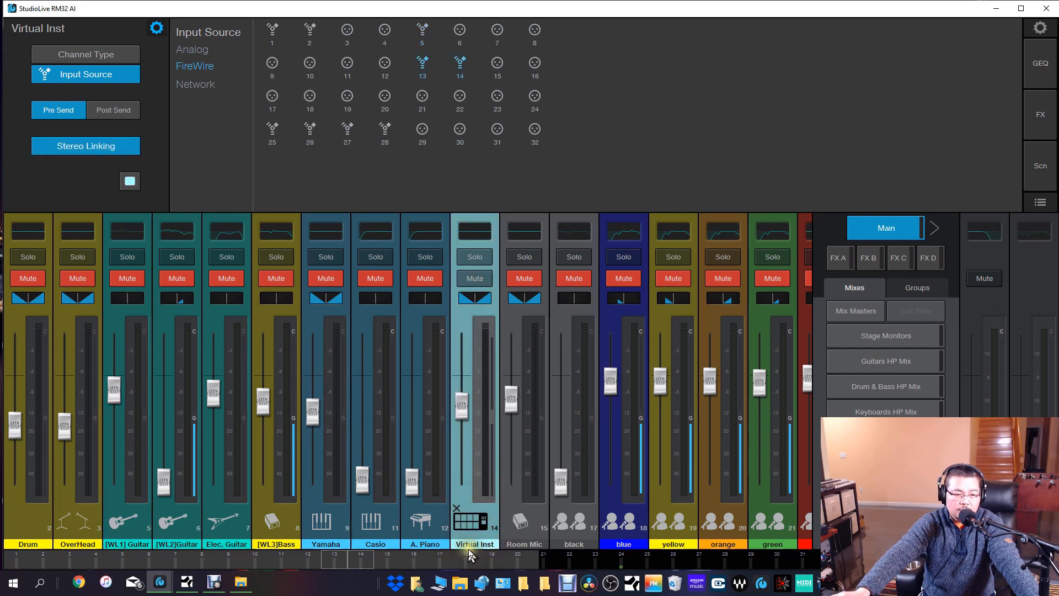
key("alt+Tab")
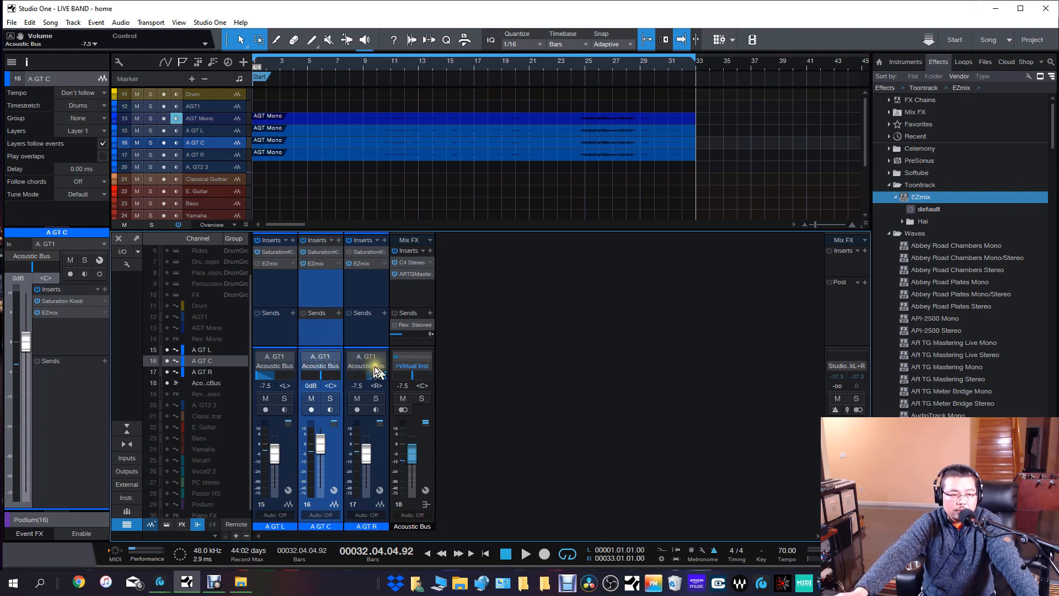
left_click(408, 365)
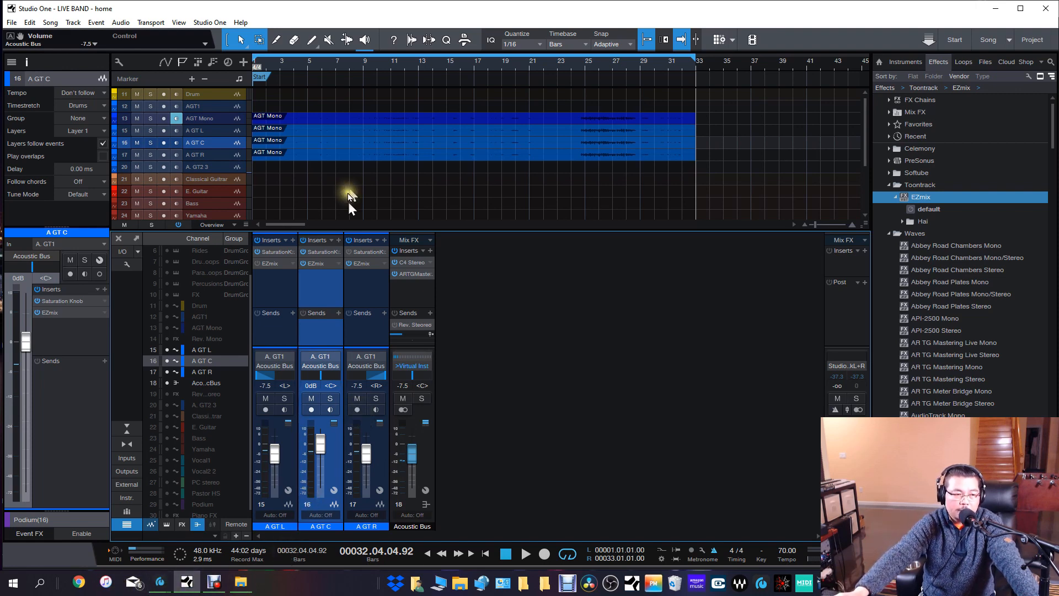
Play from about bar 9, check the Virtual Inst meter in StudioLive RM32 AI, and return to Studio One to stop playback.
left_click(372, 65)
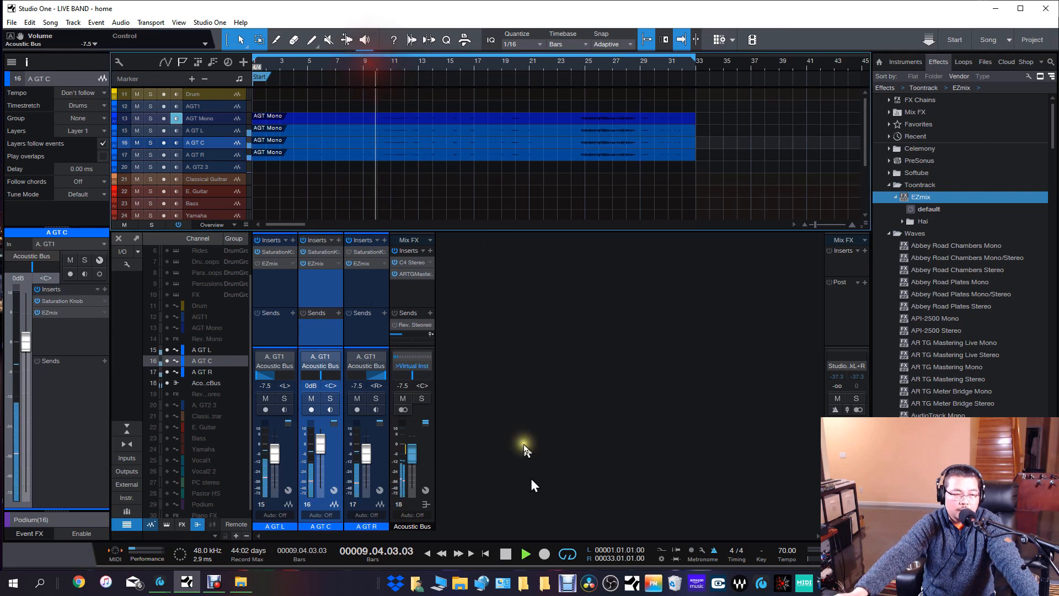
mouse_move(166, 582)
left_click(187, 538)
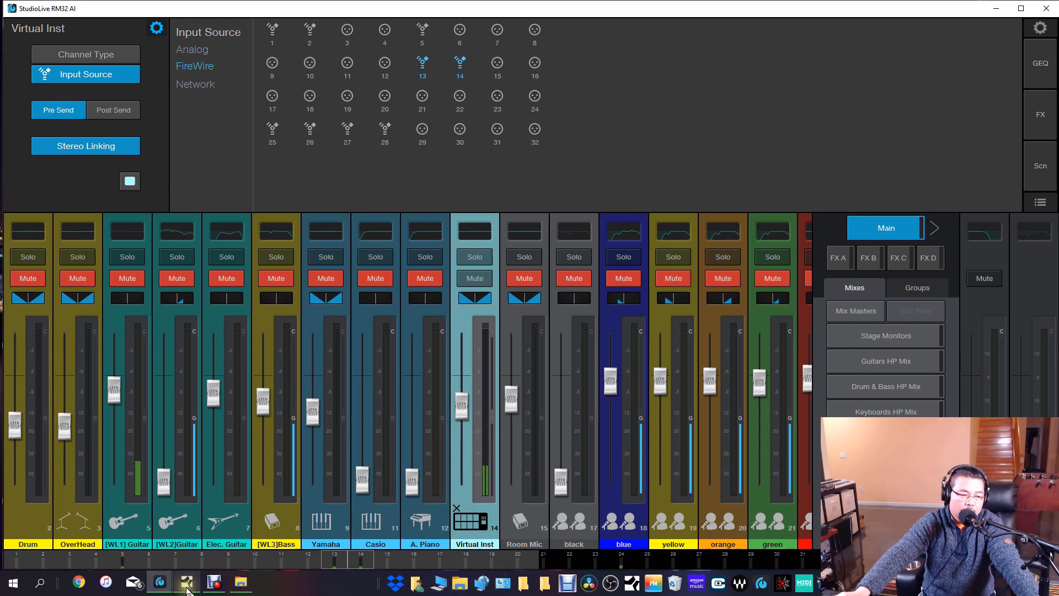
left_click(187, 582)
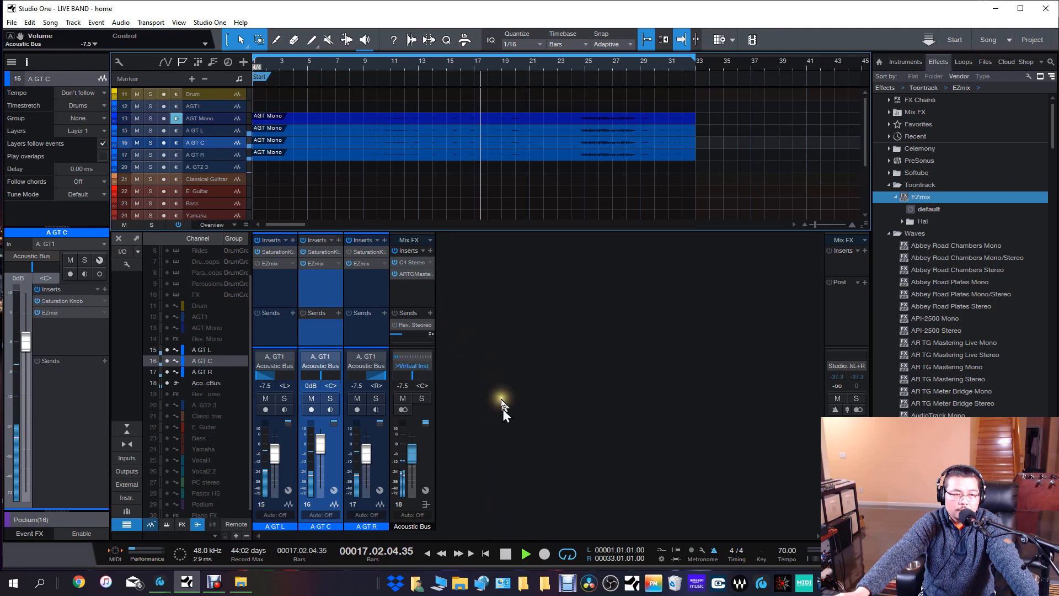
left_click(506, 556)
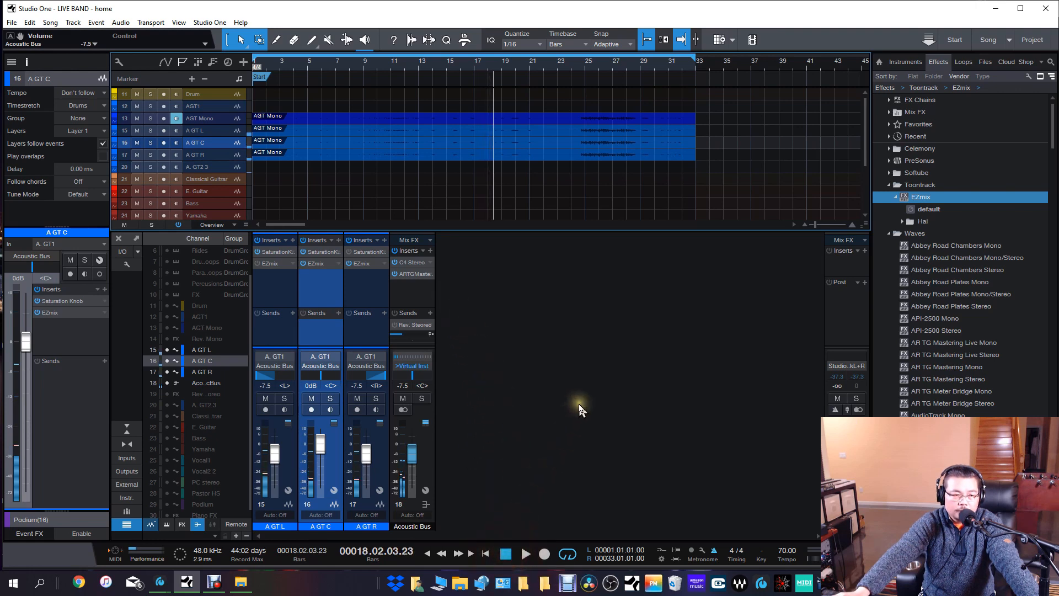